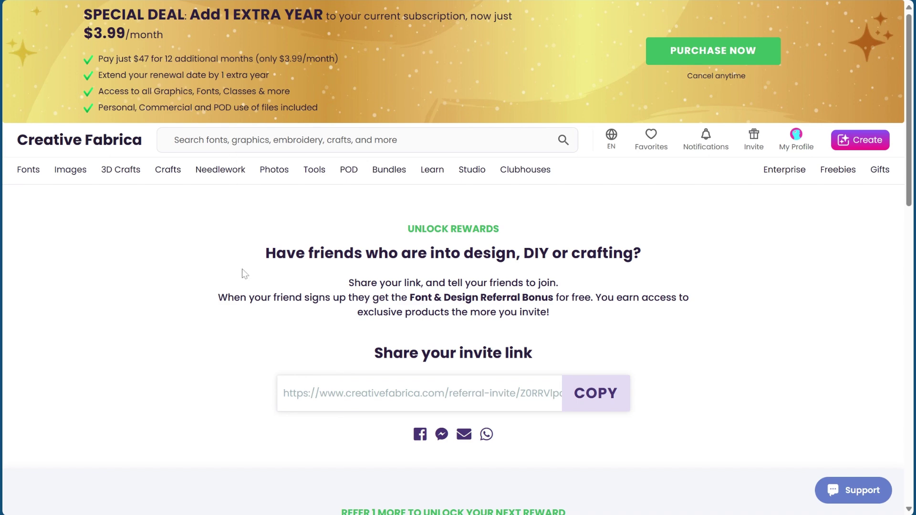
# Step: Search the site for "adult coloring pages"
pyautogui.scroll(-1, 243, 273)
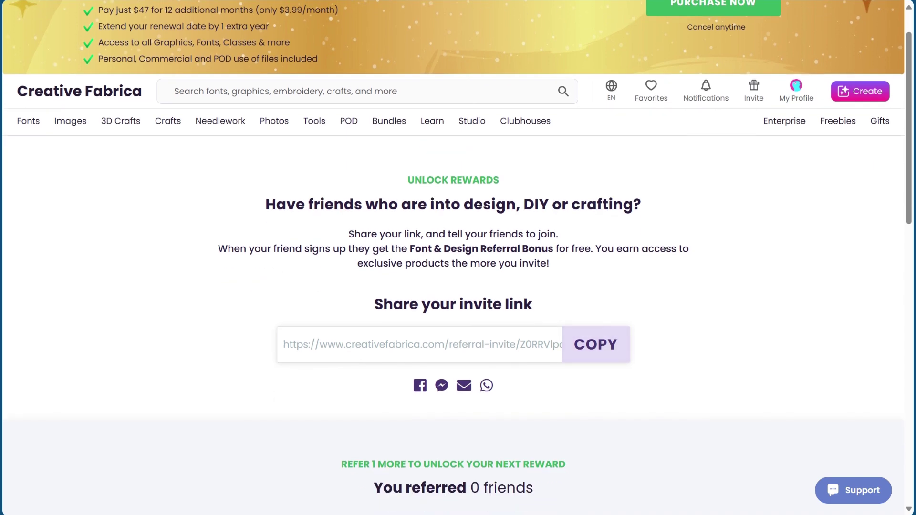
pyautogui.scroll(1, 554, 315)
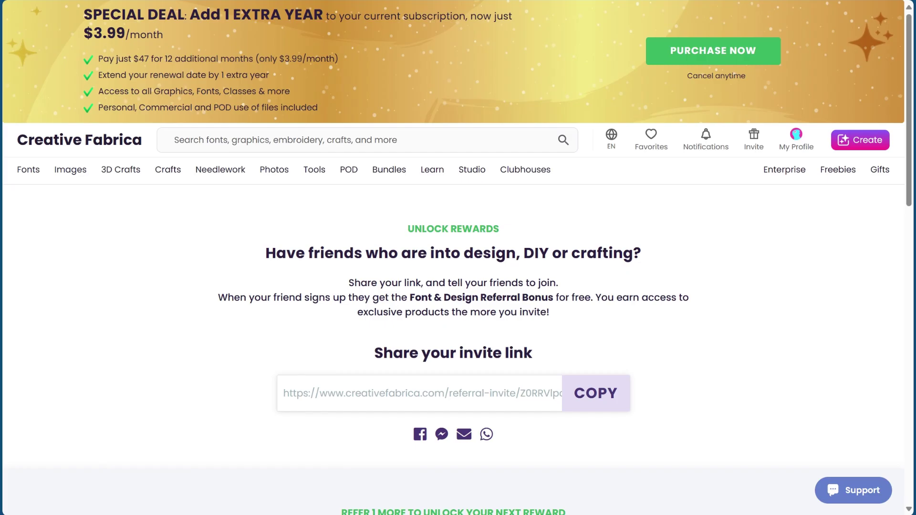
pyautogui.moveTo(75, 172)
pyautogui.click(176, 140)
pyautogui.write('c')
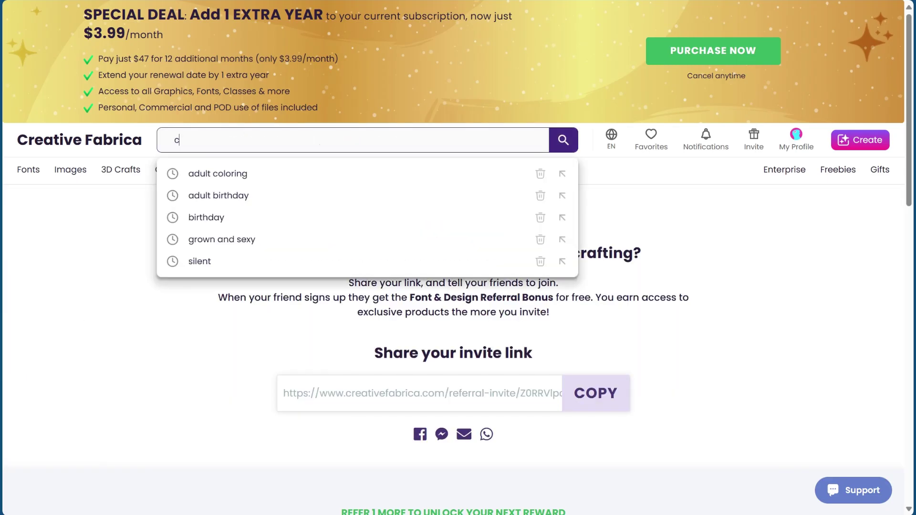
pyautogui.write('adult coloring pages')
pyautogui.press('Return')
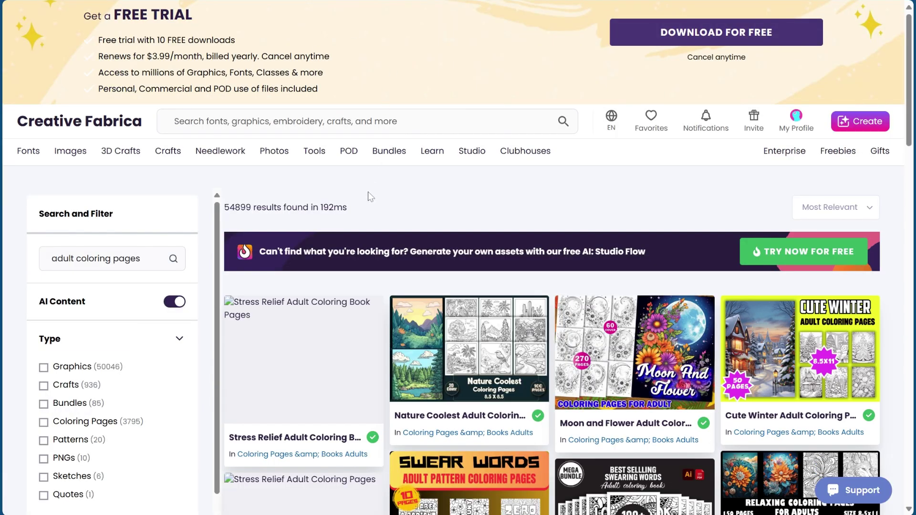
# Step: Look through the adult coloring page results for a suitable ready-made page bundle
pyautogui.scroll(-1, 366, 186)
pyautogui.scroll(-1, 366, 181)
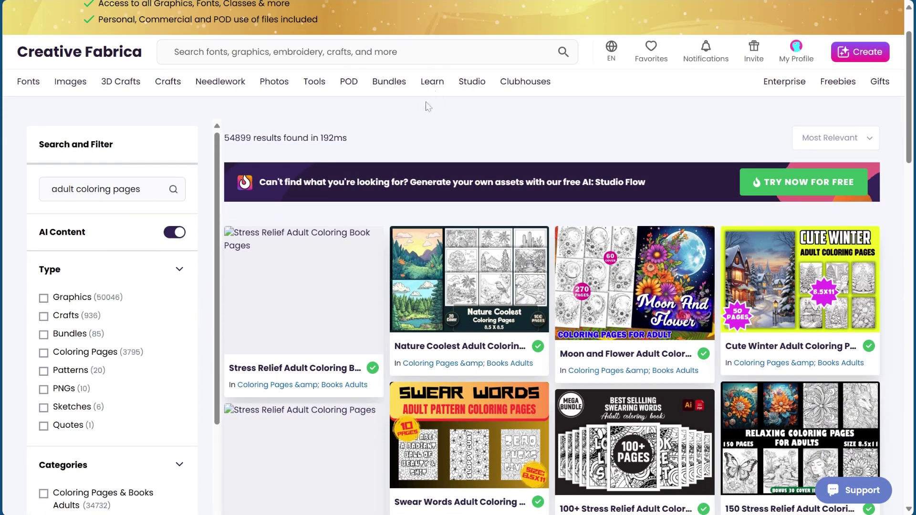
pyautogui.scroll(-3, 414, 119)
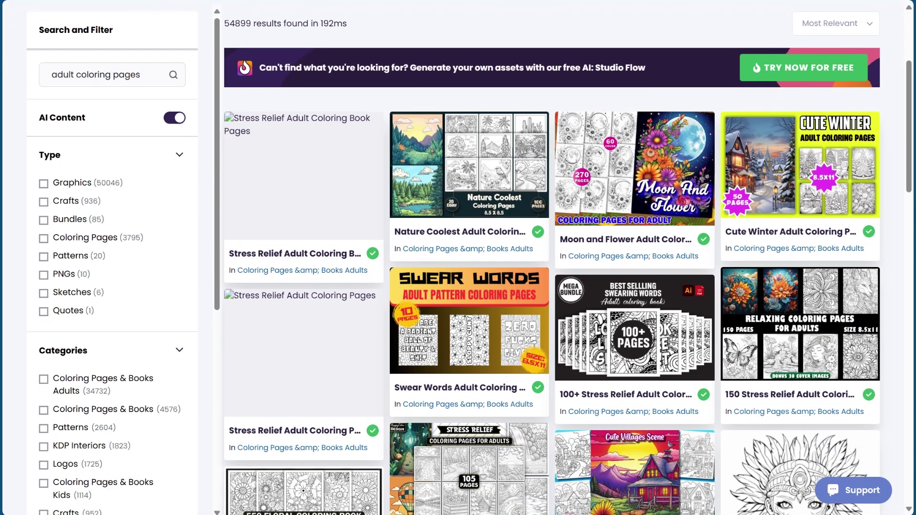
pyautogui.scroll(-3, 511, 316)
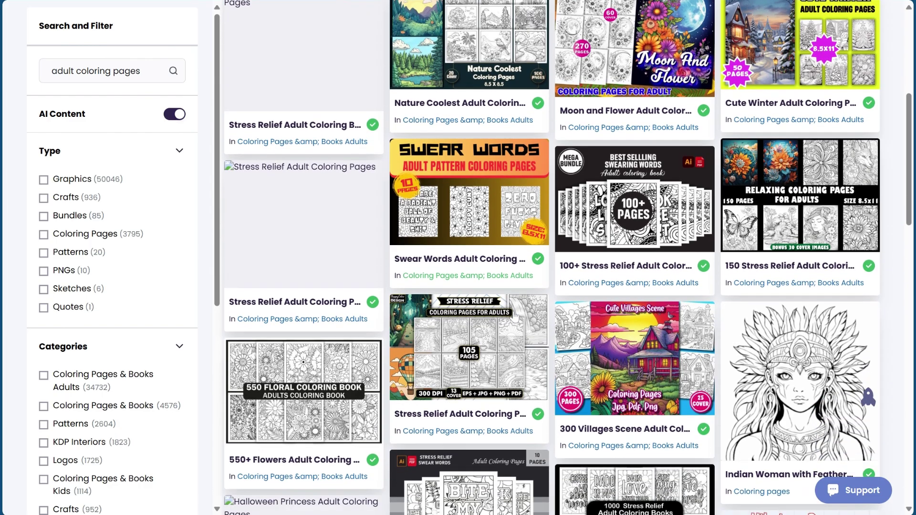
pyautogui.scroll(3, 504, 152)
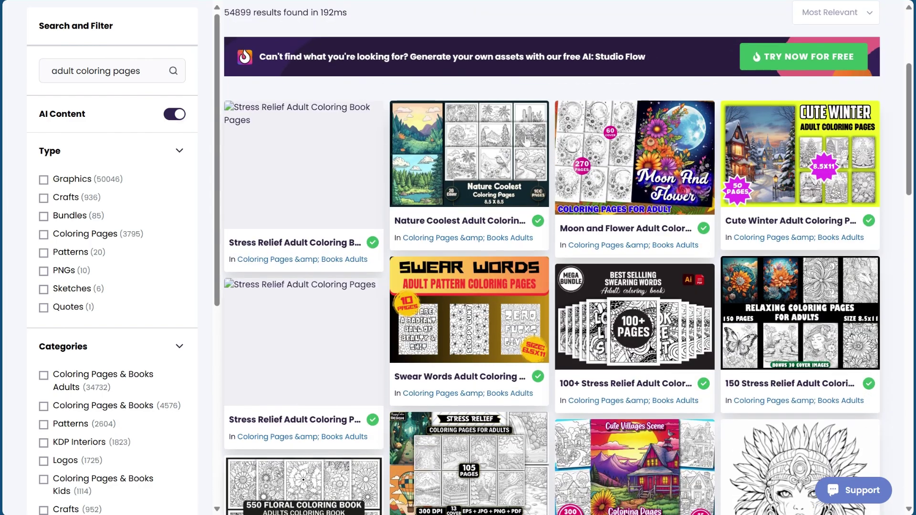
pyautogui.scroll(-1, 647, 154)
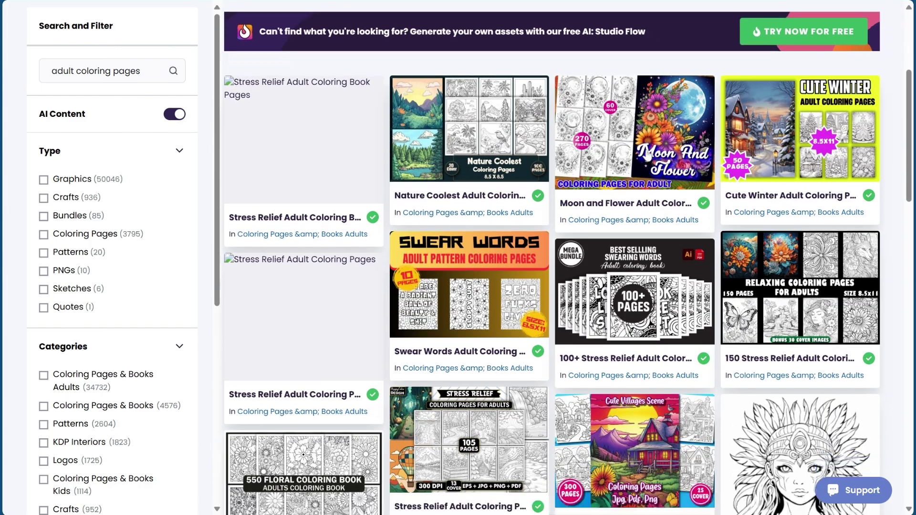
pyautogui.scroll(-4, 702, 144)
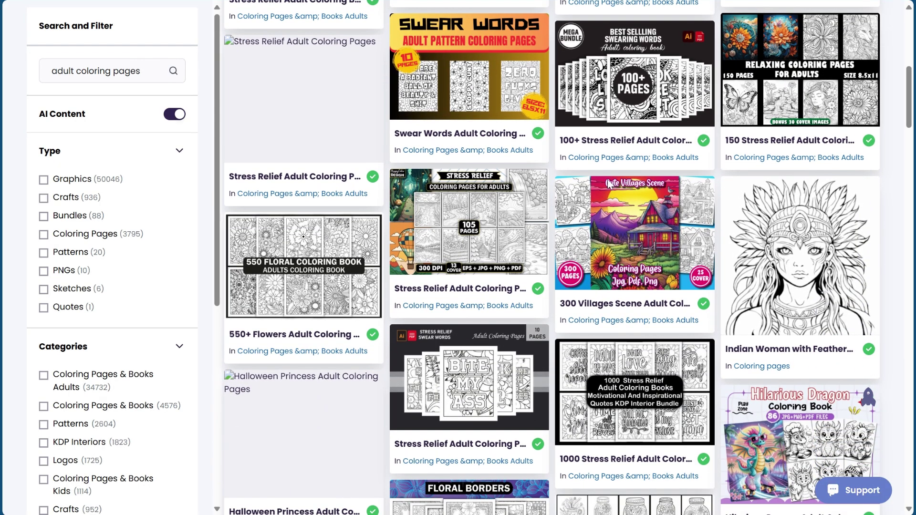
pyautogui.scroll(-1, 579, 221)
pyautogui.scroll(-2, 580, 222)
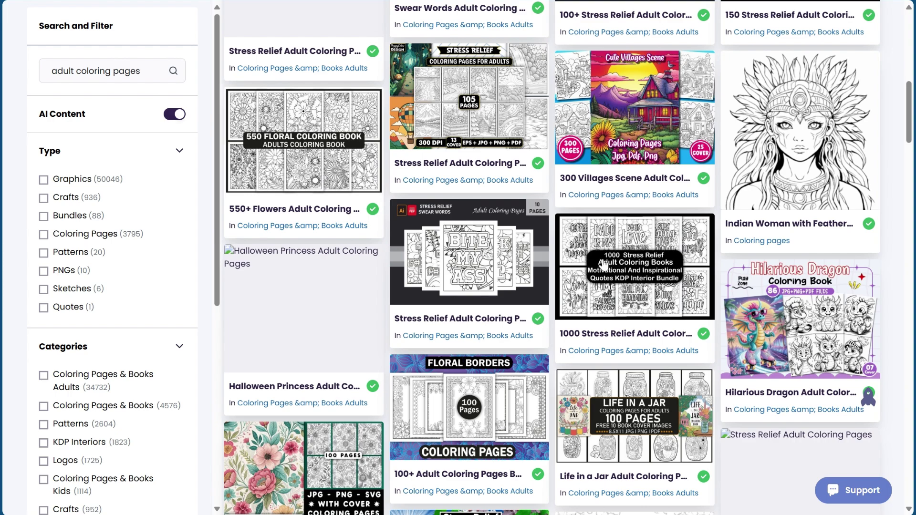
pyautogui.scroll(-2, 604, 264)
pyautogui.scroll(-3, 604, 264)
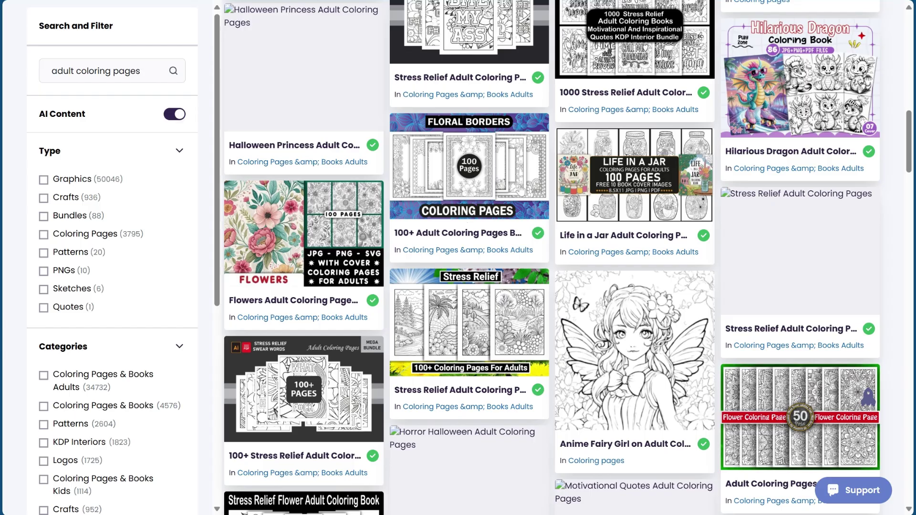
pyautogui.scroll(-3, 568, 234)
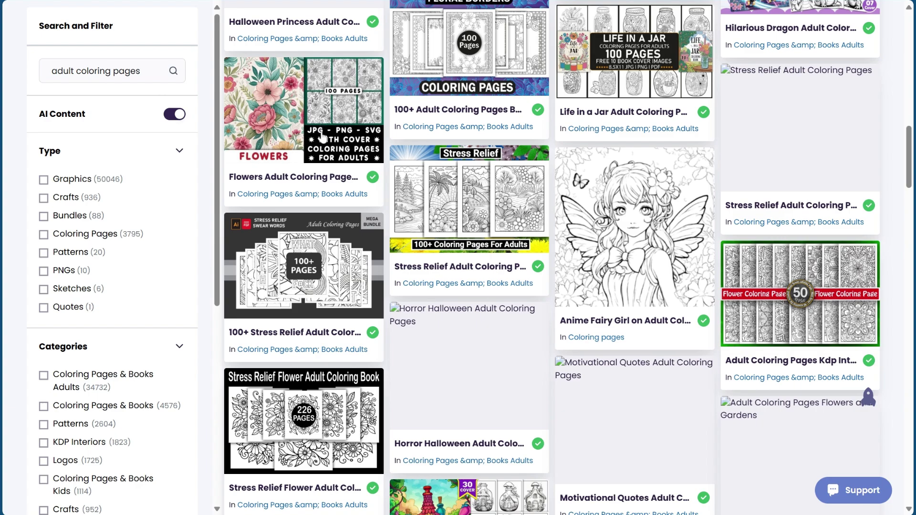
pyautogui.scroll(-1, 451, 134)
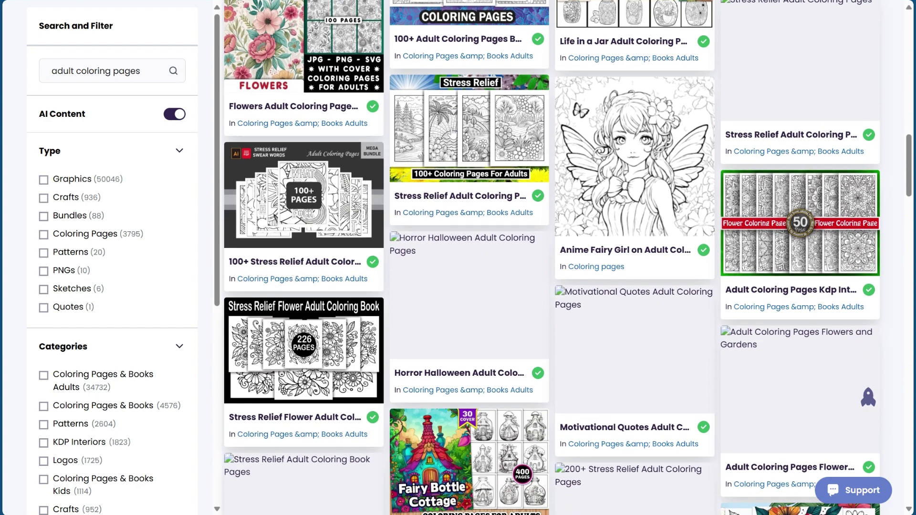
# Step: Open the product page of Adult Coloring Pages Kdp Interior, the 50-page flower coloring bundle
pyautogui.scroll(-2, 491, 156)
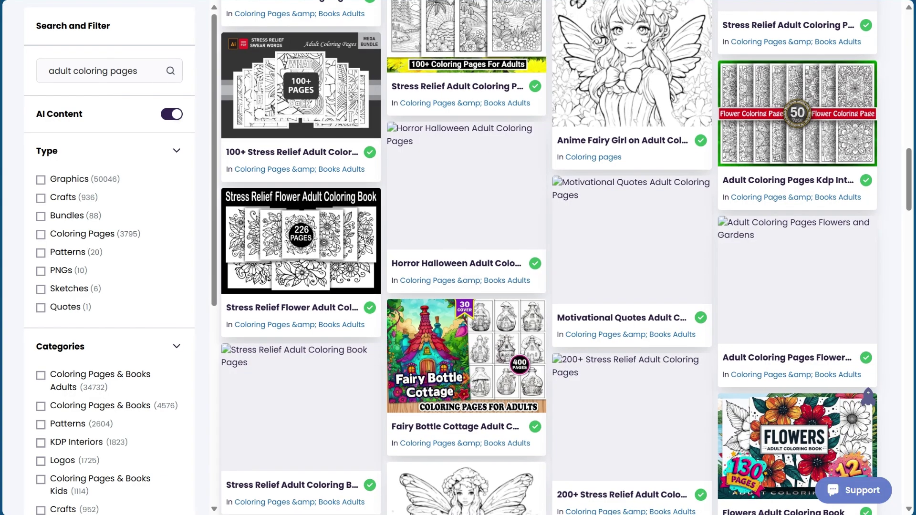
pyautogui.scroll(-1, 490, 157)
pyautogui.scroll(4, 781, 246)
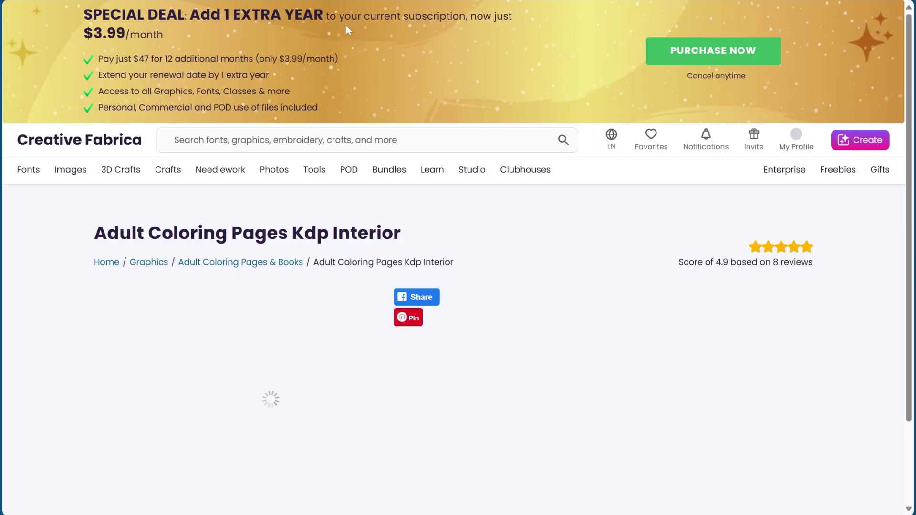
# Step: Examine the bundle's preview, commercial license terms, product features, page dimensions and list of included files
pyautogui.scroll(-5, 429, 119)
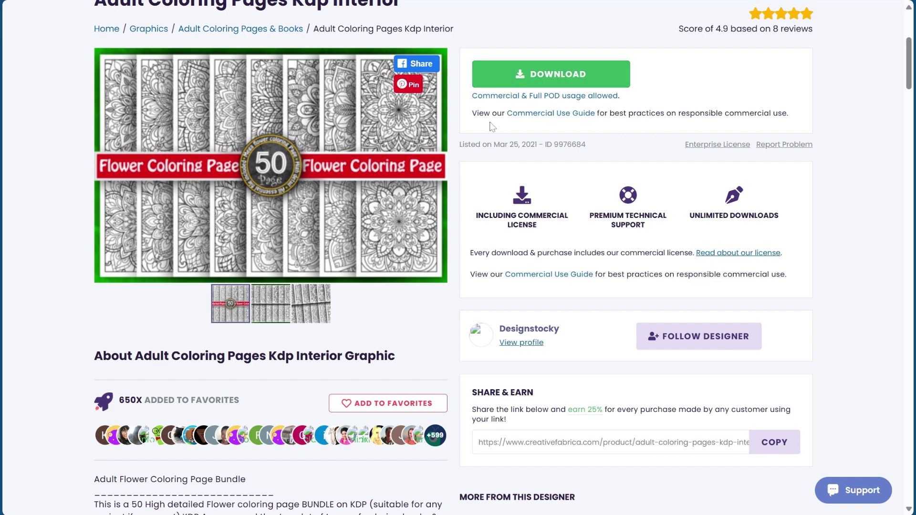
pyautogui.scroll(1, 496, 134)
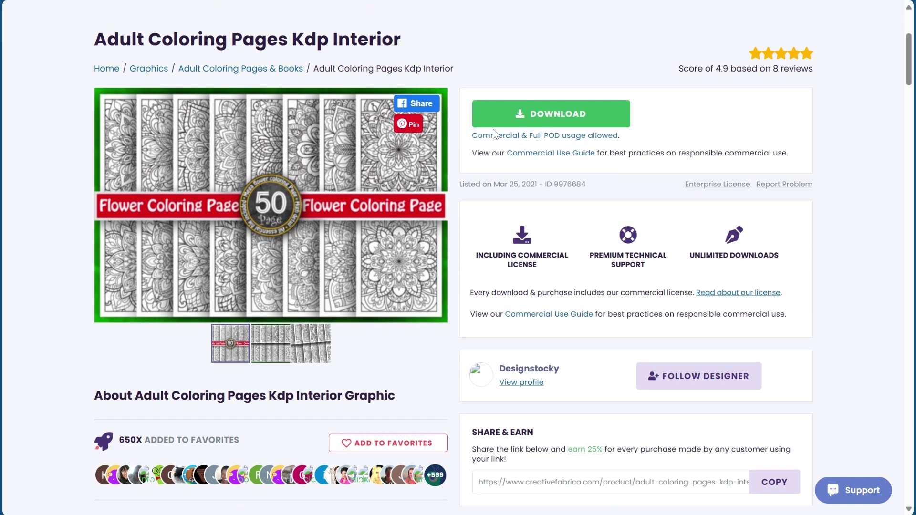
pyautogui.scroll(-3, 408, 293)
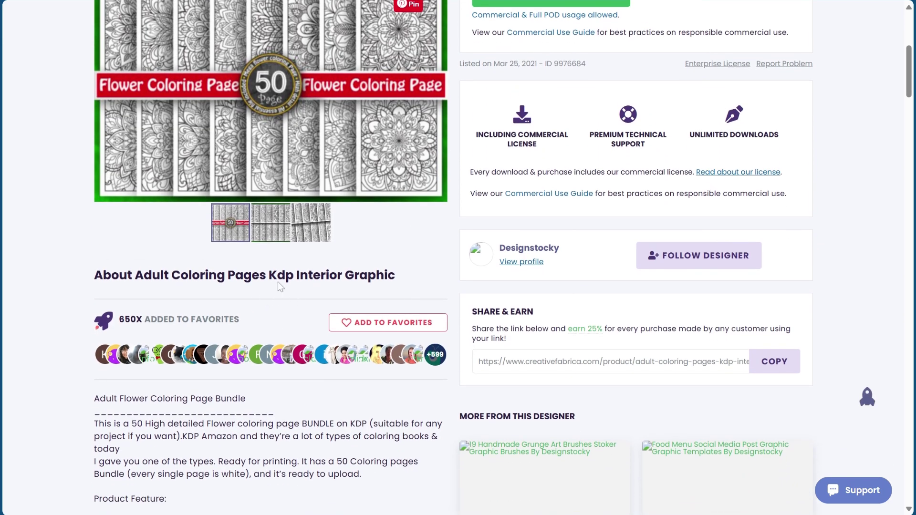
pyautogui.scroll(-2, 352, 287)
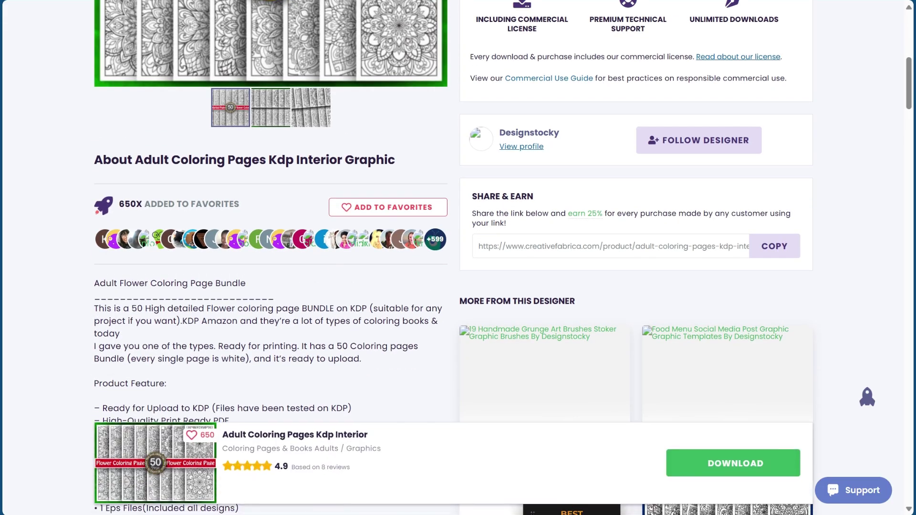
pyautogui.scroll(-1, 352, 287)
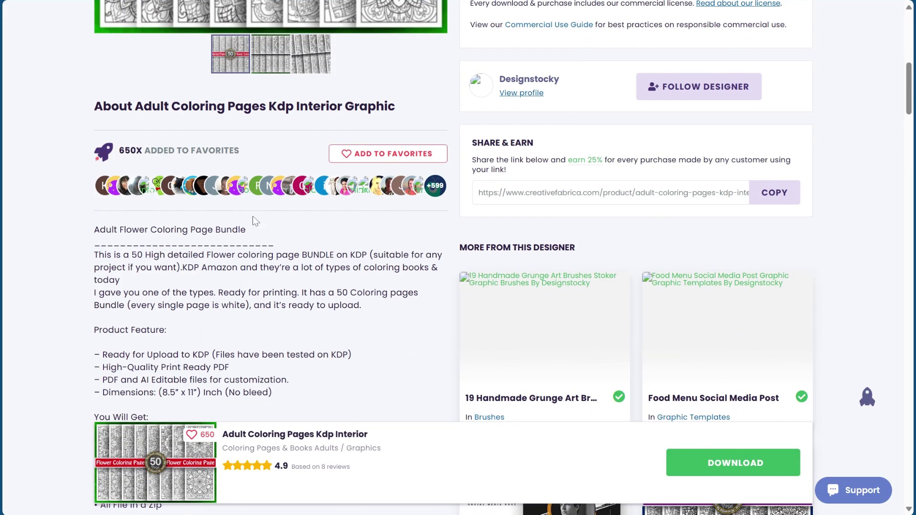
pyautogui.scroll(-1, 250, 233)
pyautogui.scroll(-2, 248, 236)
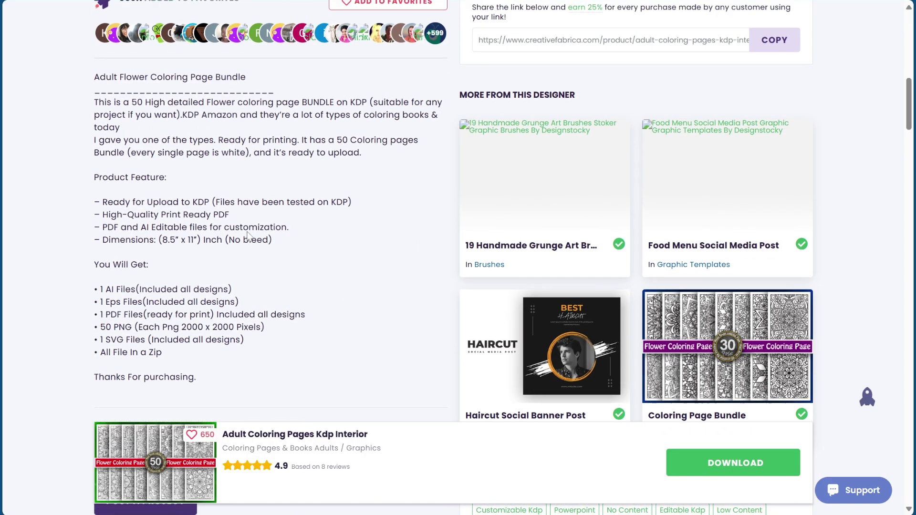
pyautogui.scroll(7, 248, 236)
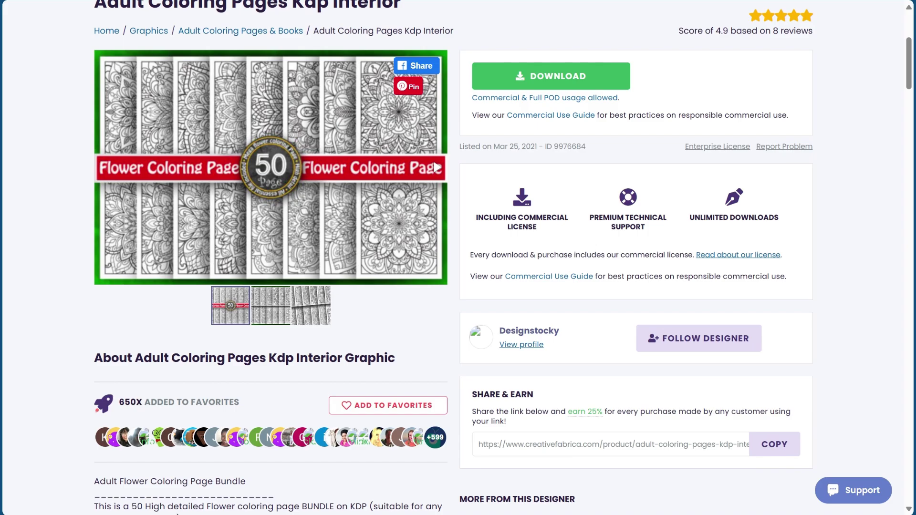
pyautogui.scroll(-6, 458, 258)
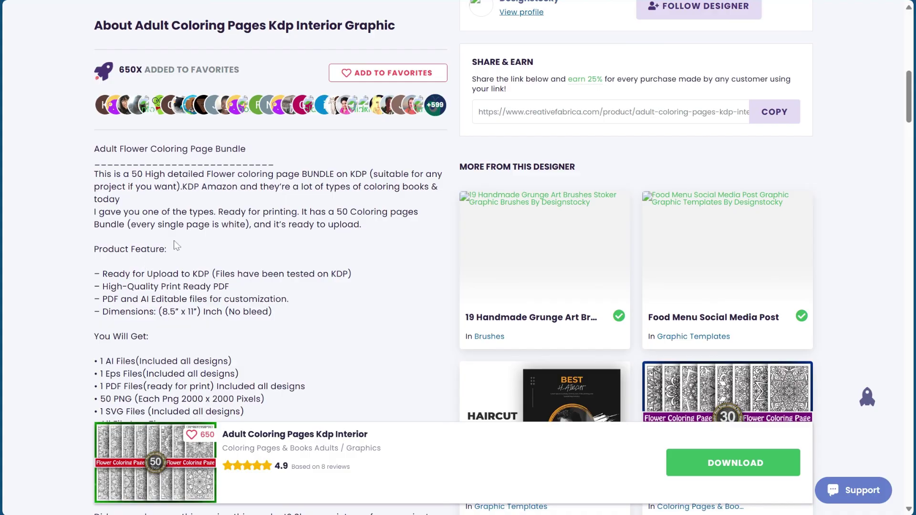
pyautogui.scroll(3, 176, 245)
pyautogui.scroll(2, 177, 245)
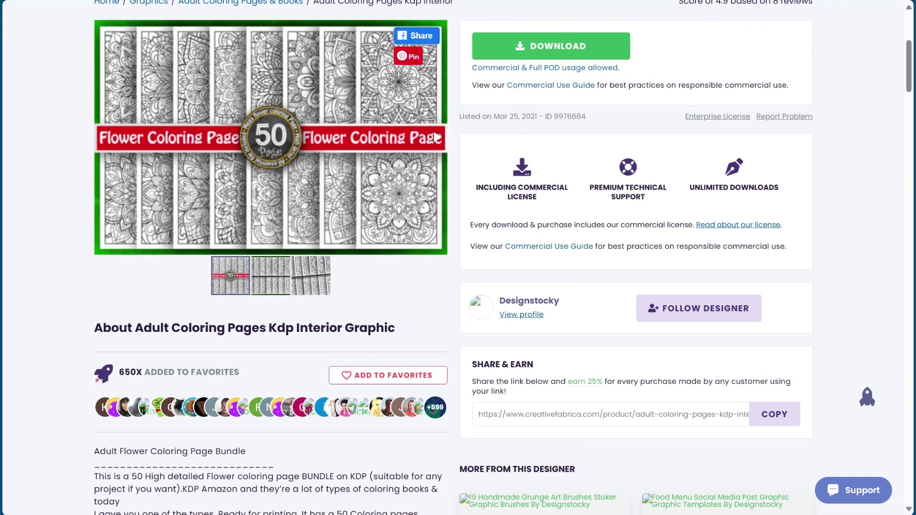
pyautogui.scroll(-2, 176, 246)
pyautogui.scroll(-3, 168, 264)
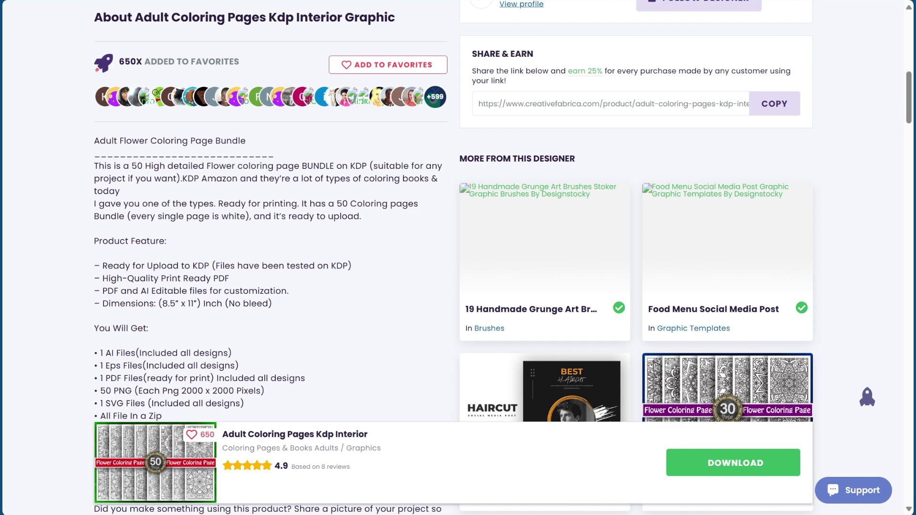
pyautogui.scroll(-1, 453, 258)
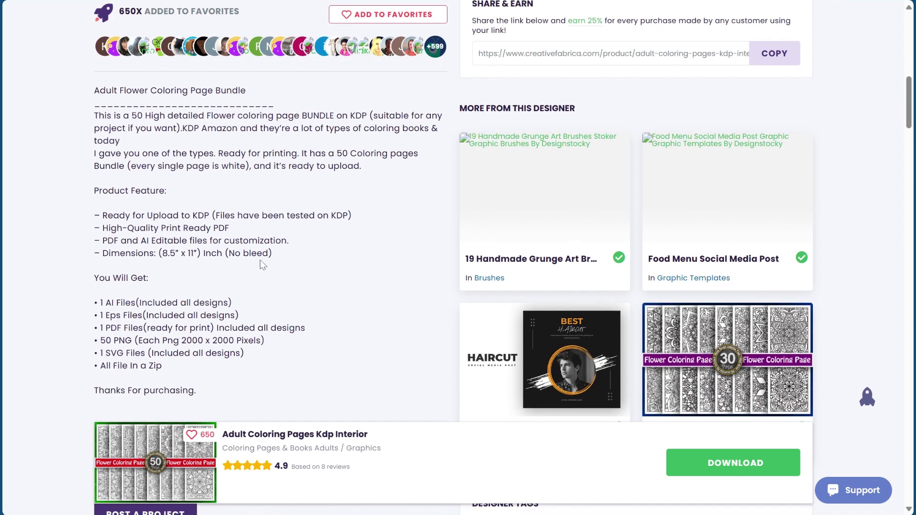
# Step: Download the Adult Coloring Pages Kdp Interior bundle
pyautogui.scroll(15, 266, 266)
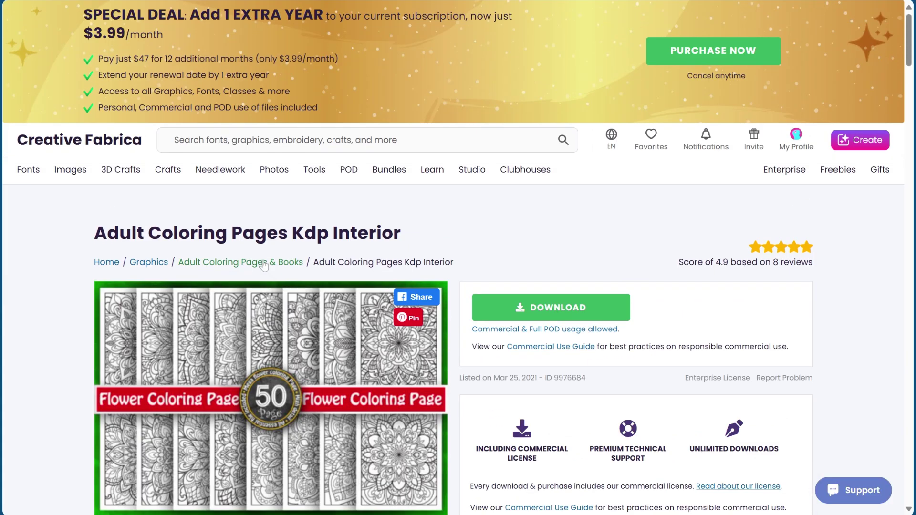
pyautogui.click(560, 311)
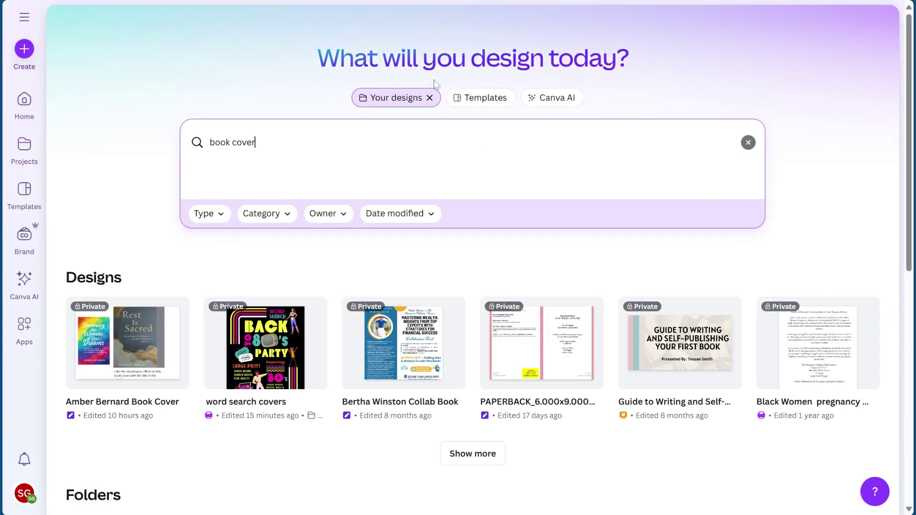
# Step: Switch to Canva, clear the book cover search and upload the coloring book file 28.pdf from the computer
pyautogui.click(430, 98)
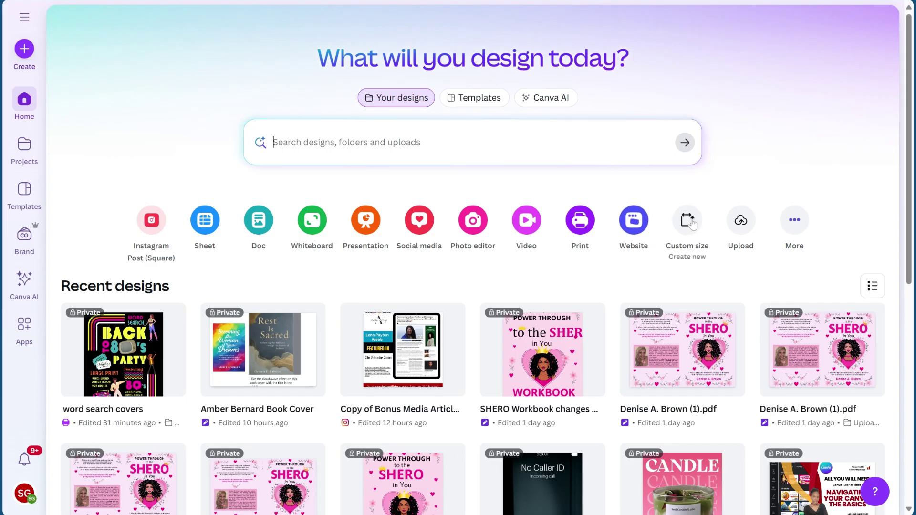
pyautogui.click(741, 228)
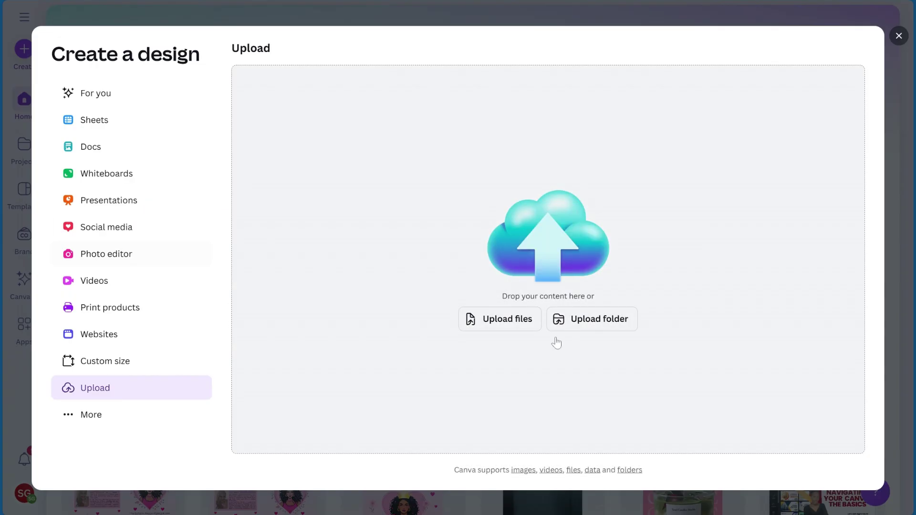
pyautogui.click(507, 320)
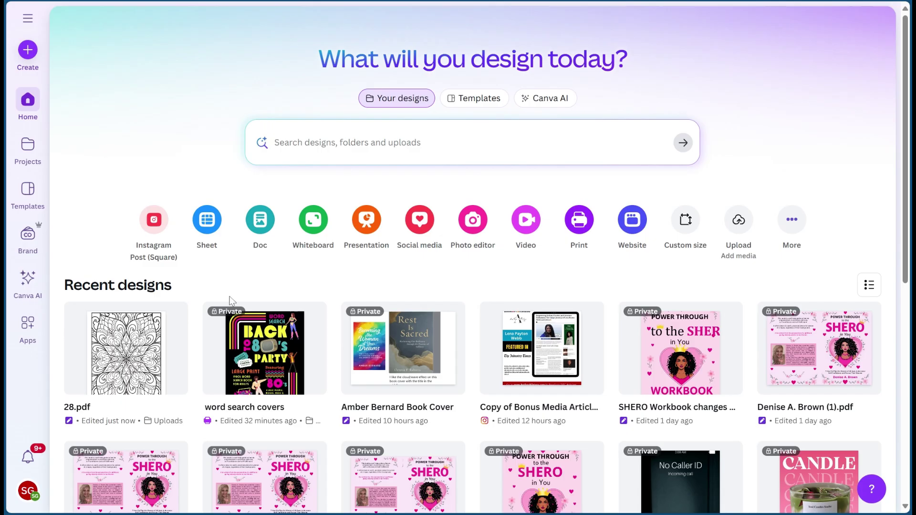
# Step: Open the uploaded 28.pdf design from the recent designs and show its first page
pyautogui.scroll(-1, 124, 329)
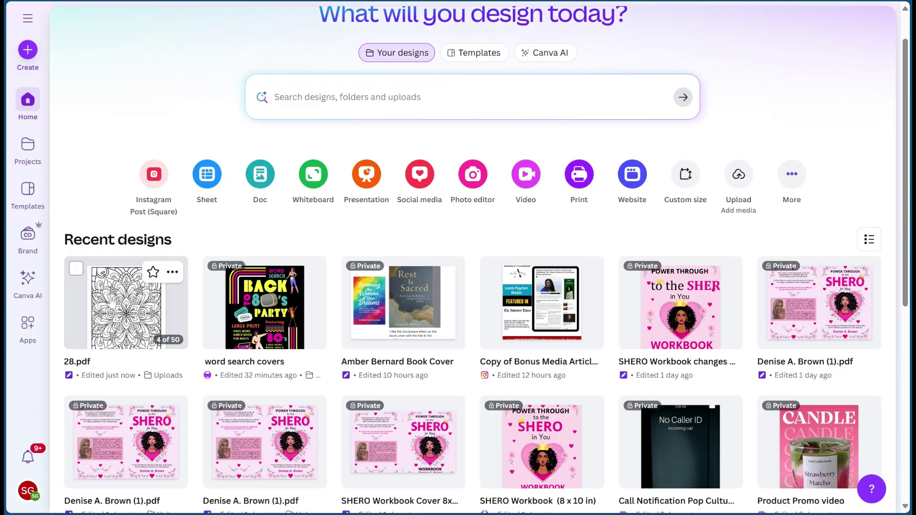
pyautogui.click(106, 304)
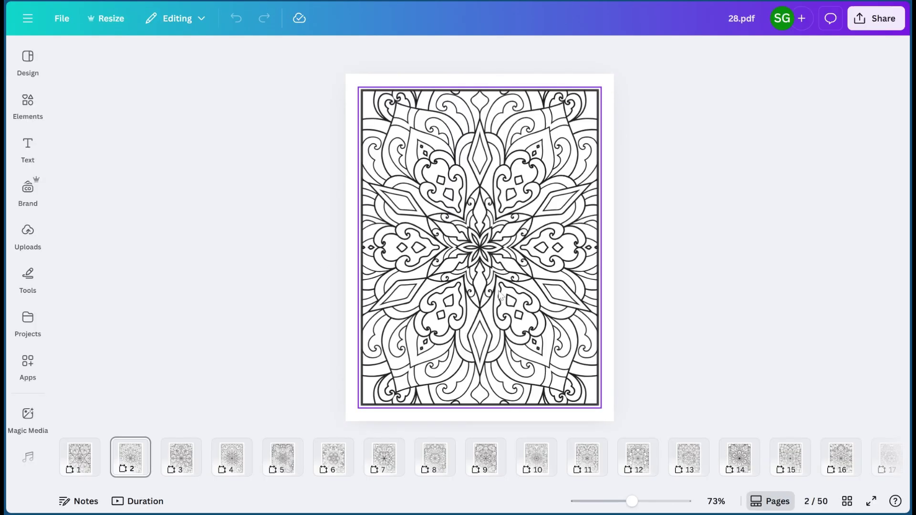
pyautogui.click(80, 460)
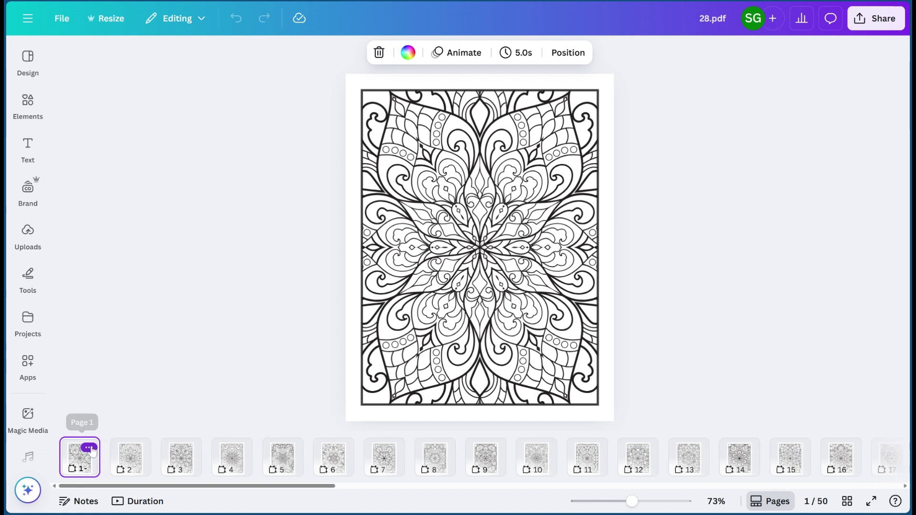
# Step: Insert a blank page after each of the first three coloring pages
pyautogui.click(90, 449)
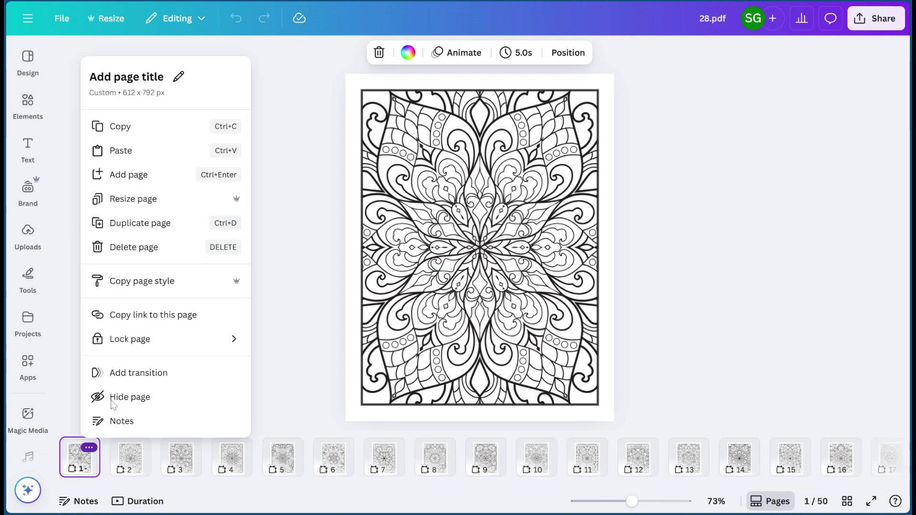
pyautogui.click(129, 176)
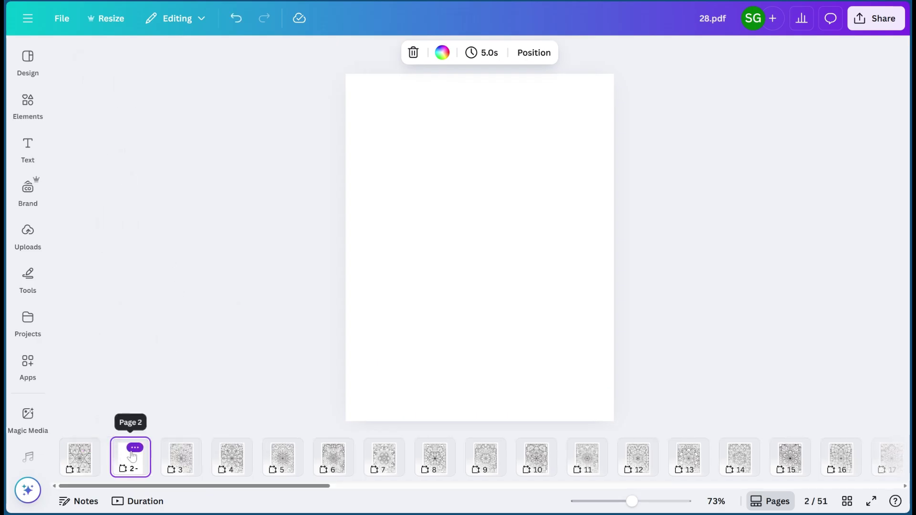
pyautogui.click(132, 451)
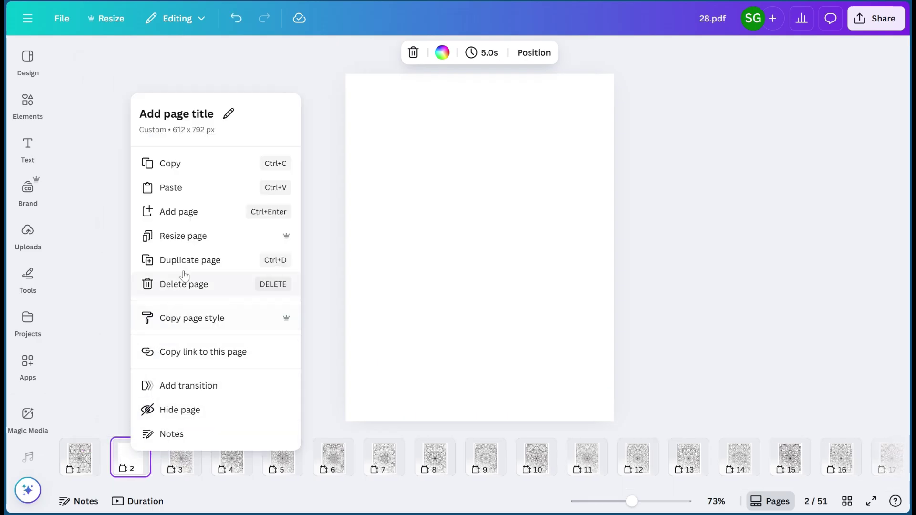
pyautogui.click(319, 344)
pyautogui.click(184, 453)
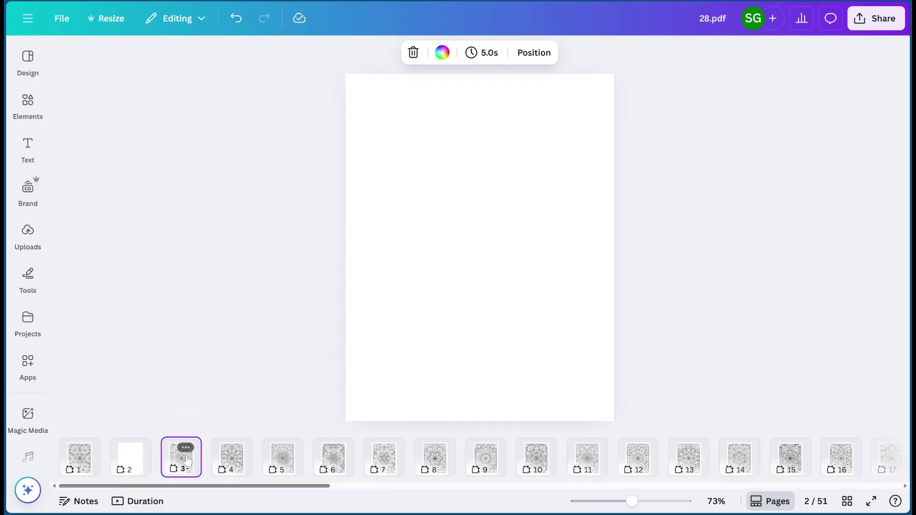
pyautogui.click(186, 447)
pyautogui.click(240, 184)
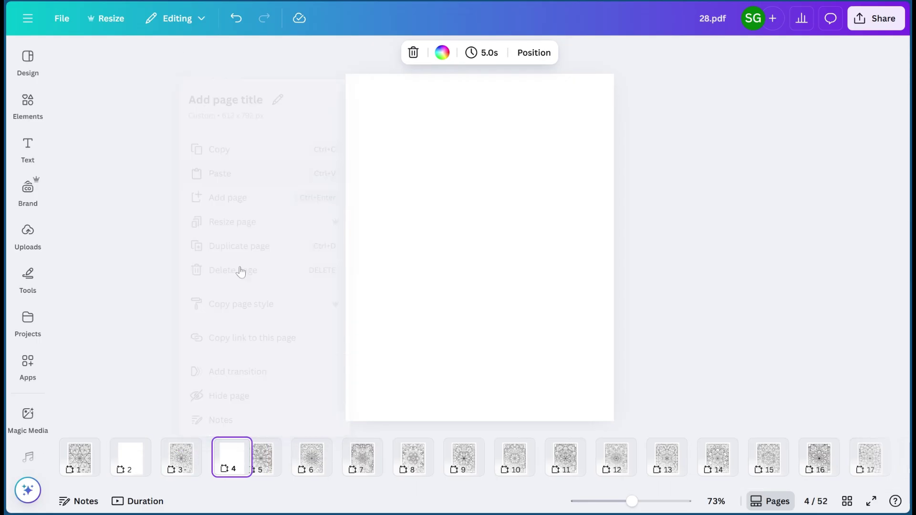
pyautogui.click(295, 451)
pyautogui.click(286, 445)
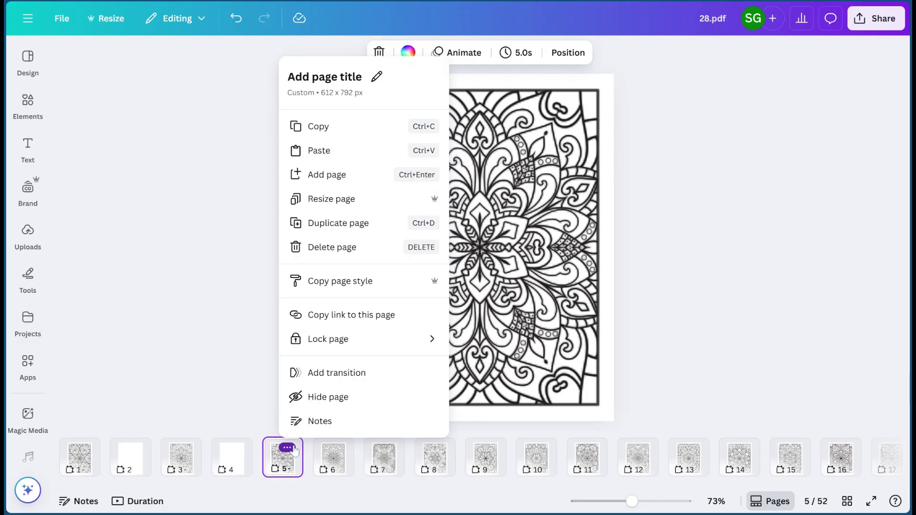
pyautogui.click(329, 183)
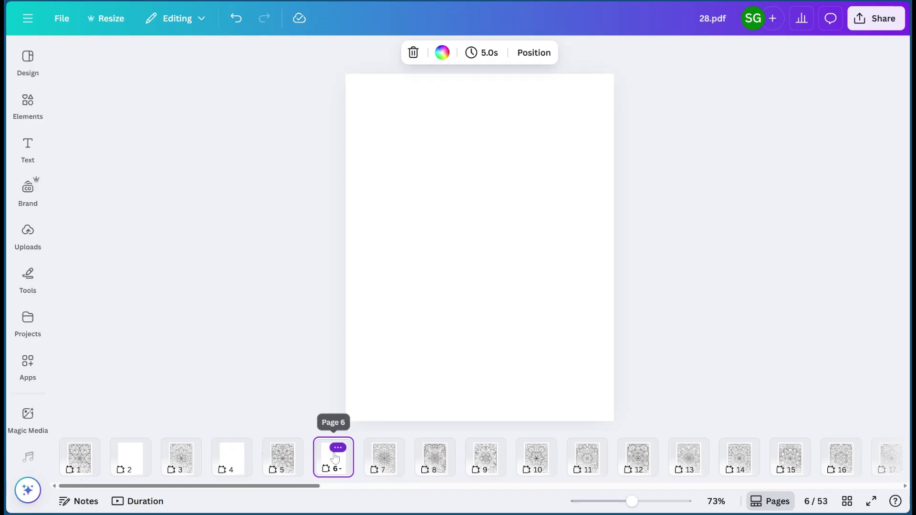
# Step: Add a text box to page 1, enlarge it slightly and place it over the upper middle of the mandala
pyautogui.click(81, 457)
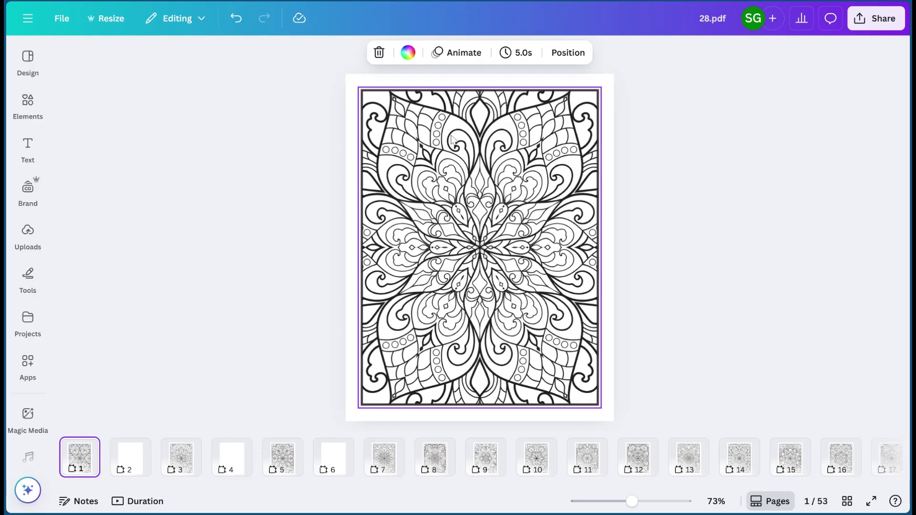
pyautogui.click(420, 150)
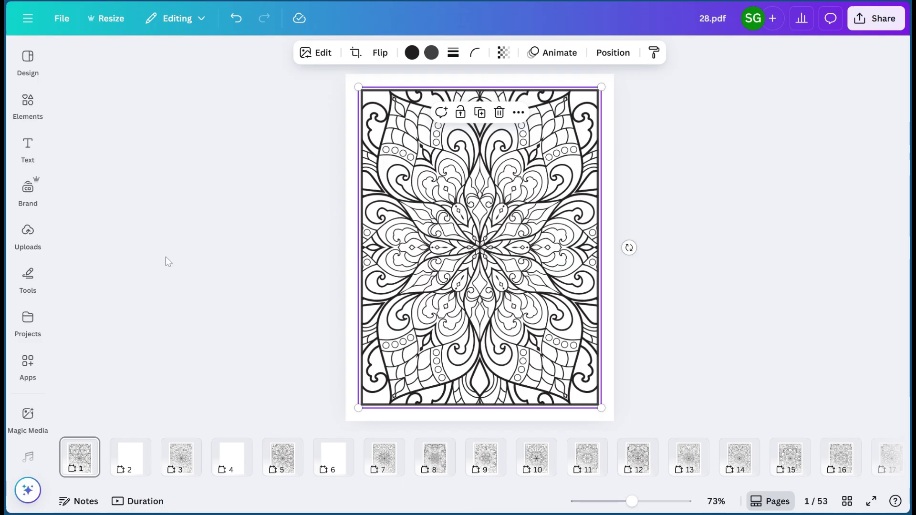
pyautogui.click(27, 145)
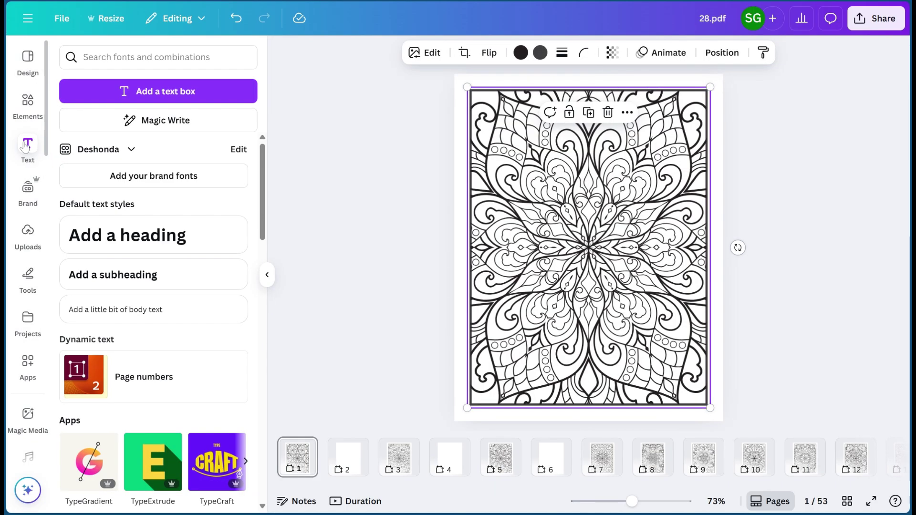
pyautogui.click(122, 91)
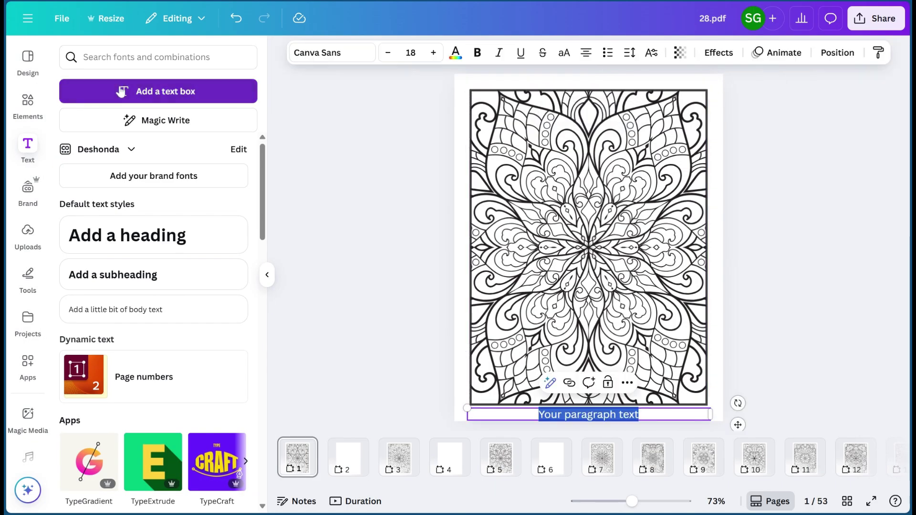
pyautogui.moveTo(709, 406); pyautogui.dragTo(763, 358)
pyautogui.moveTo(679, 413); pyautogui.dragTo(652, 205)
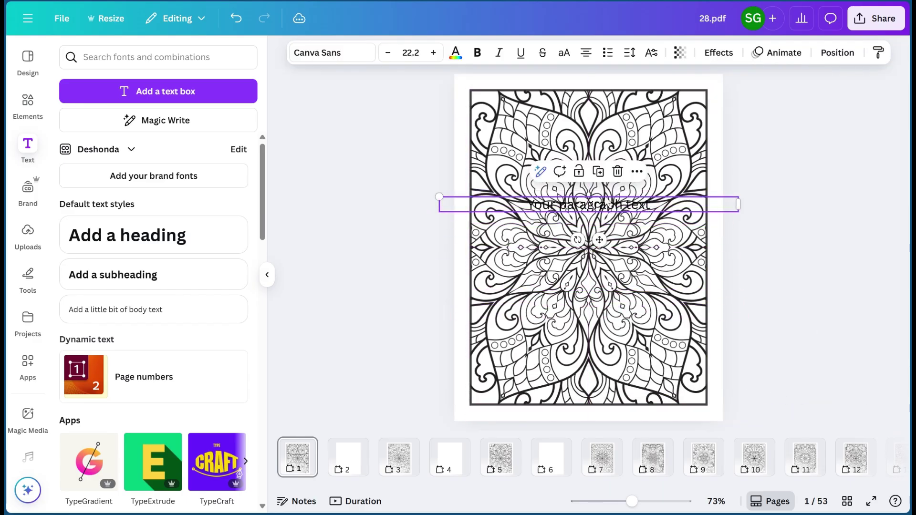
# Step: Replace the placeholder text with "Teachers Are the Real Heros" and narrow its box so the text wraps onto two lines
pyautogui.doubleClick(639, 206)
pyautogui.press('BackSpace')
pyautogui.write('Teavher')
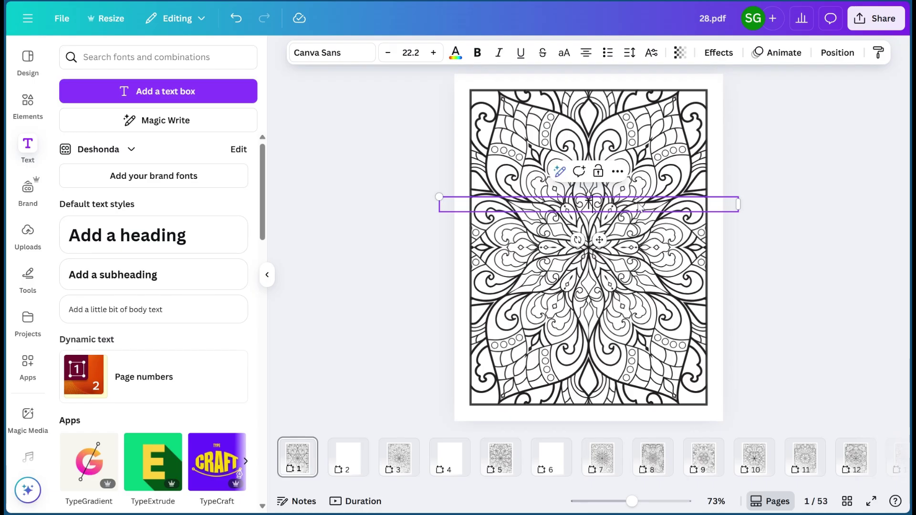
pyautogui.press('BackSpace')
pyautogui.press('BackSpace')
pyautogui.press('BackSpace')
pyautogui.press('BackSpace')
pyautogui.write('chers')
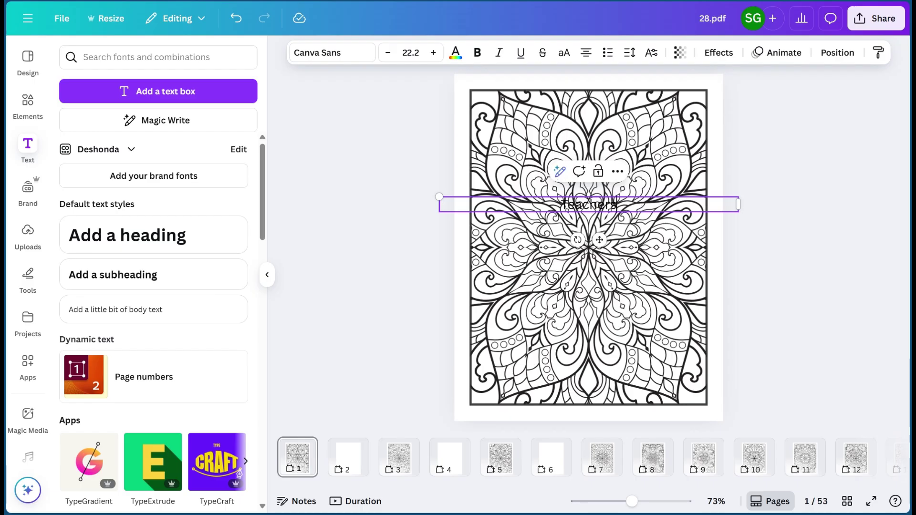
pyautogui.write(' Are the')
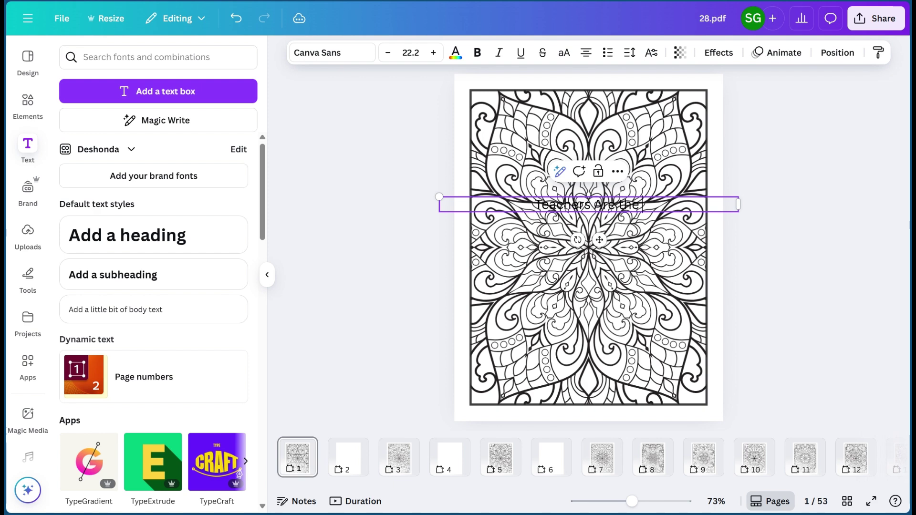
pyautogui.write(' Treat H')
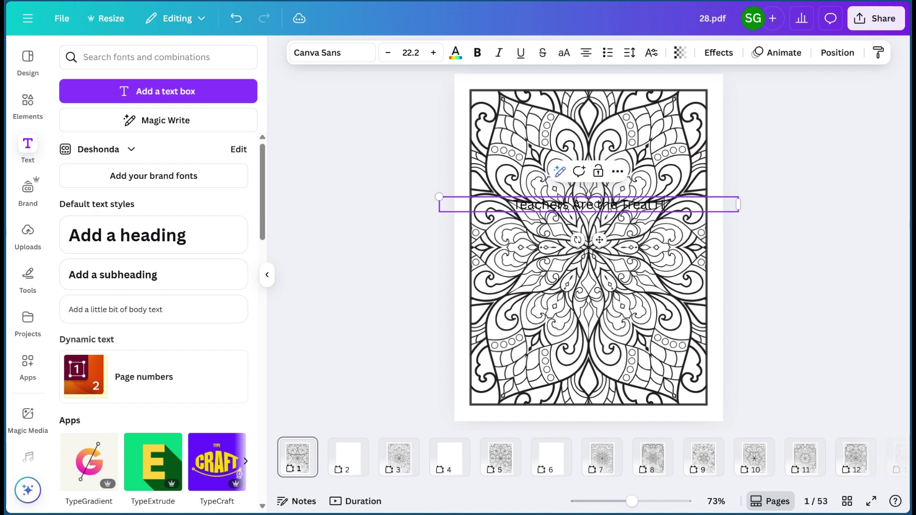
pyautogui.write('eros')
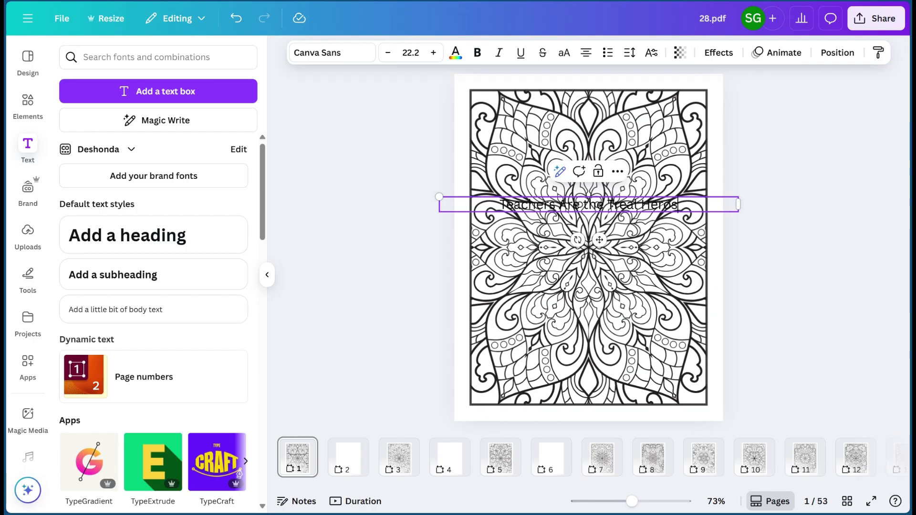
pyautogui.moveTo(739, 204); pyautogui.dragTo(538, 223)
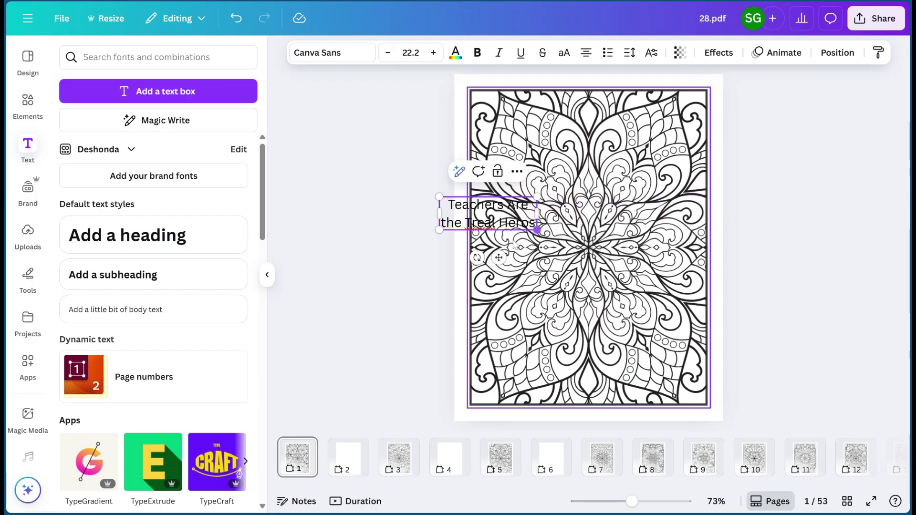
pyautogui.moveTo(497, 222); pyautogui.dragTo(464, 223)
pyautogui.write('Real')
pyautogui.click(834, 138)
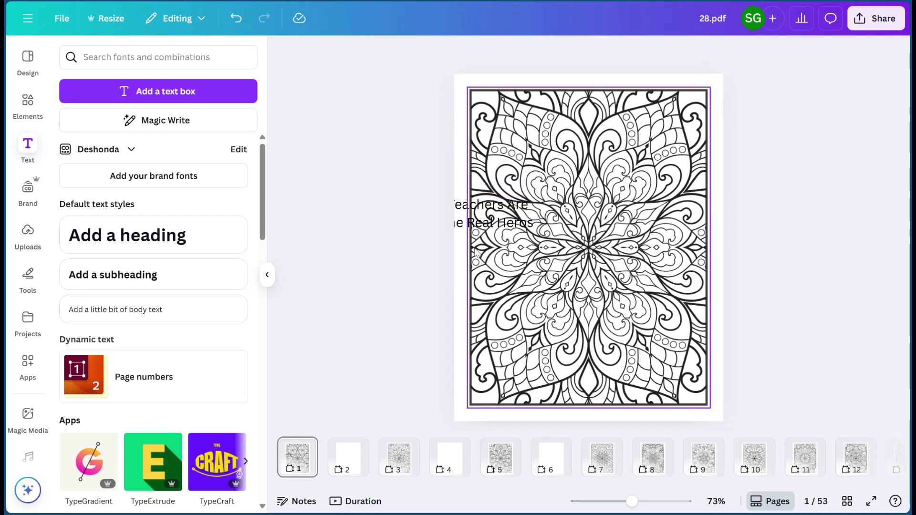
# Step: Enlarge the quote to size 36.8 in the Archivo Black font and center it on the page
pyautogui.moveTo(505, 215); pyautogui.dragTo(700, 280)
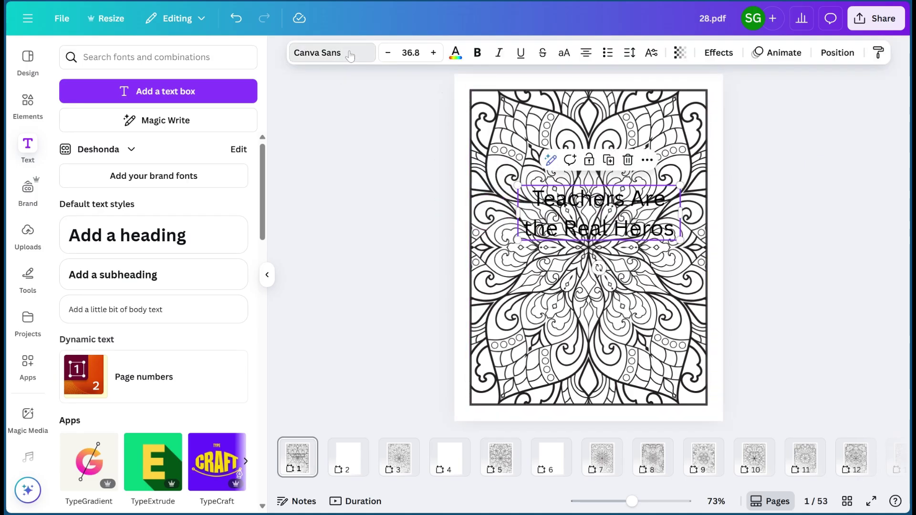
pyautogui.click(329, 52)
pyautogui.click(145, 348)
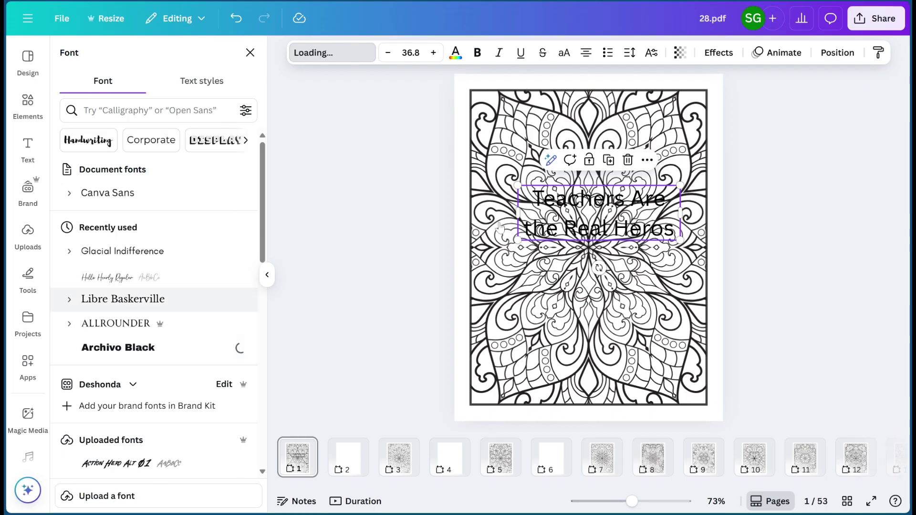
pyautogui.moveTo(618, 245); pyautogui.dragTo(608, 265)
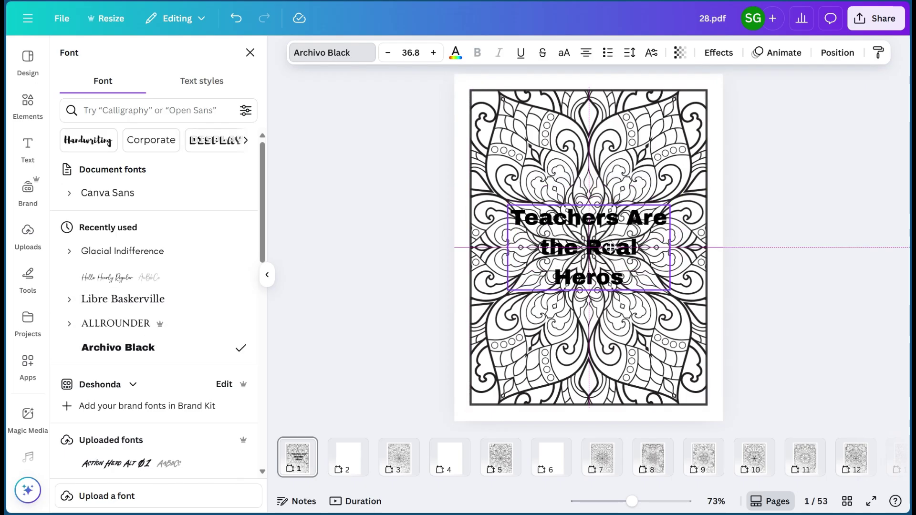
# Step: Apply the Outline effect to the quote in white with a thickness of 200
pyautogui.click(719, 53)
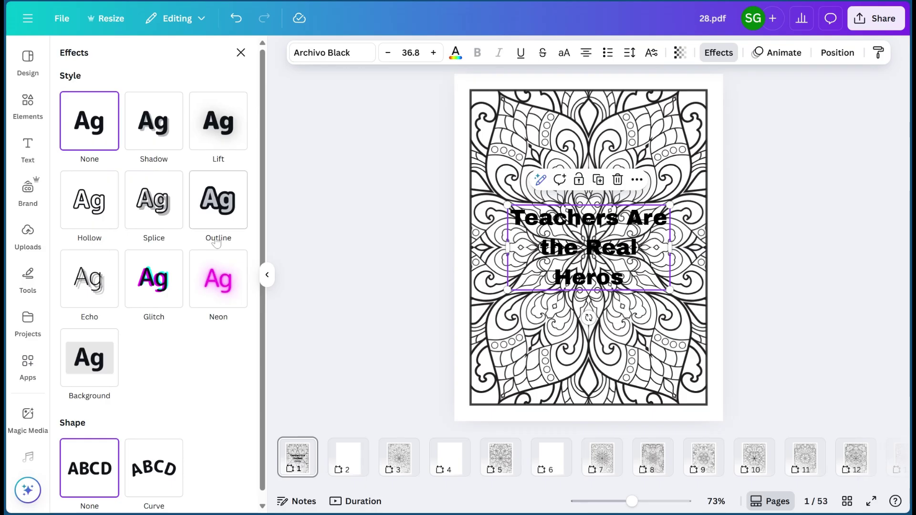
pyautogui.click(228, 206)
pyautogui.click(238, 306)
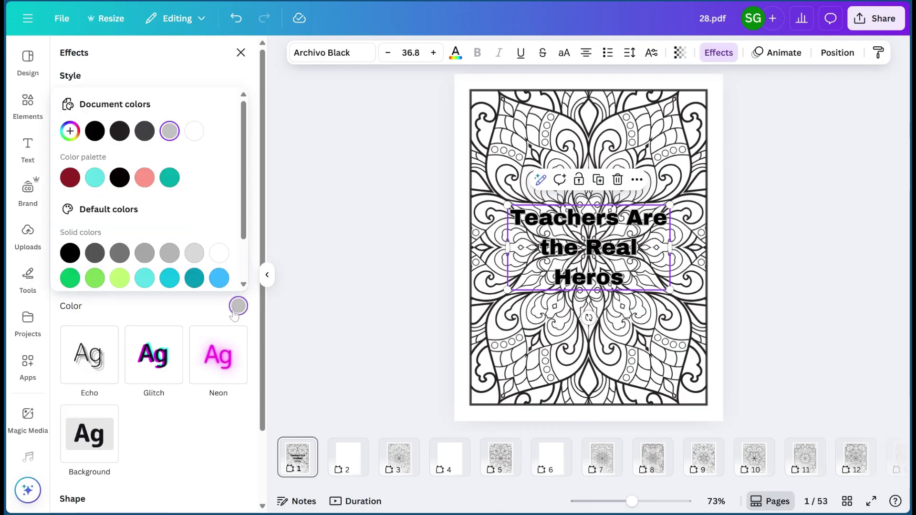
pyautogui.click(194, 131)
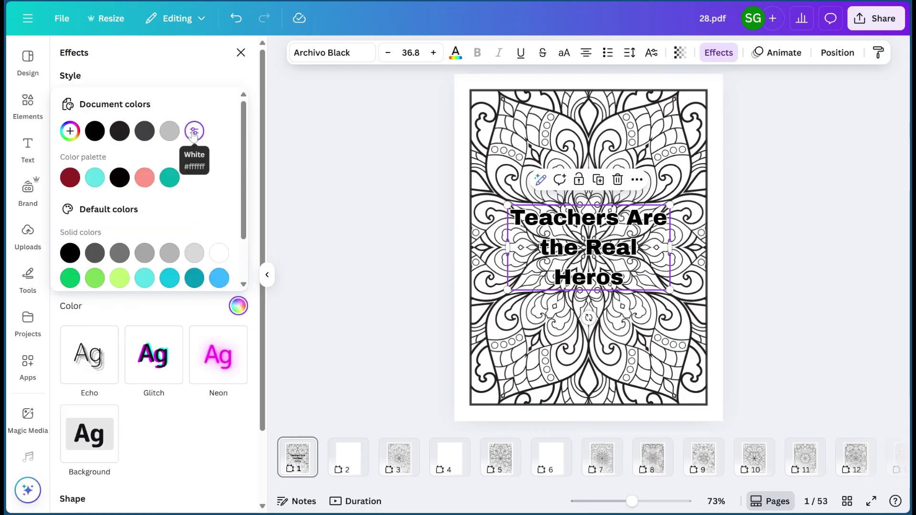
pyautogui.click(118, 311)
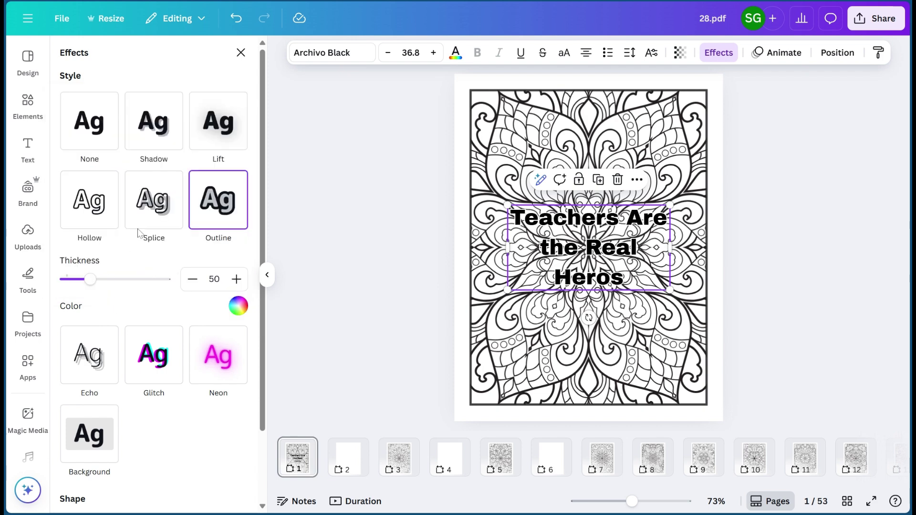
pyautogui.moveTo(90, 279); pyautogui.dragTo(165, 279)
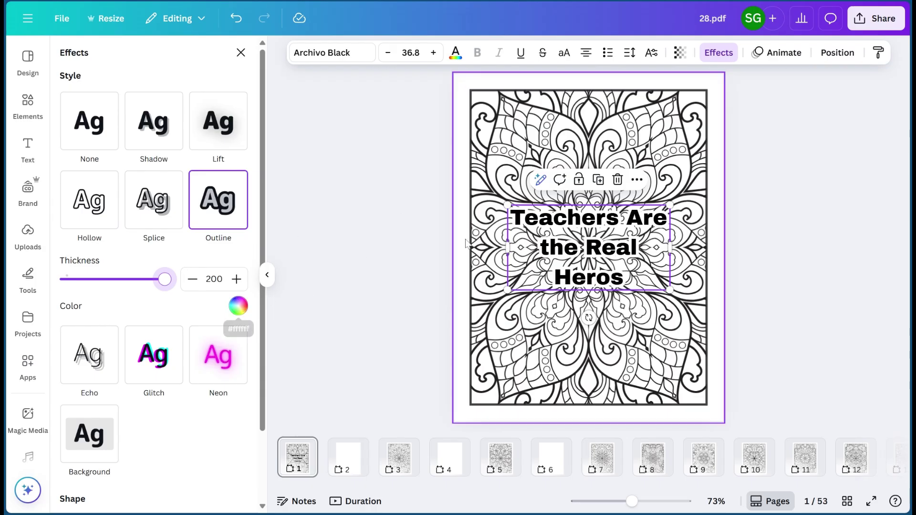
# Step: Enlarge the quote to size 40.7 with tighter line spacing and recenter it on the page
pyautogui.moveTo(672, 285); pyautogui.dragTo(687, 300)
pyautogui.moveTo(626, 253); pyautogui.dragTo(618, 246)
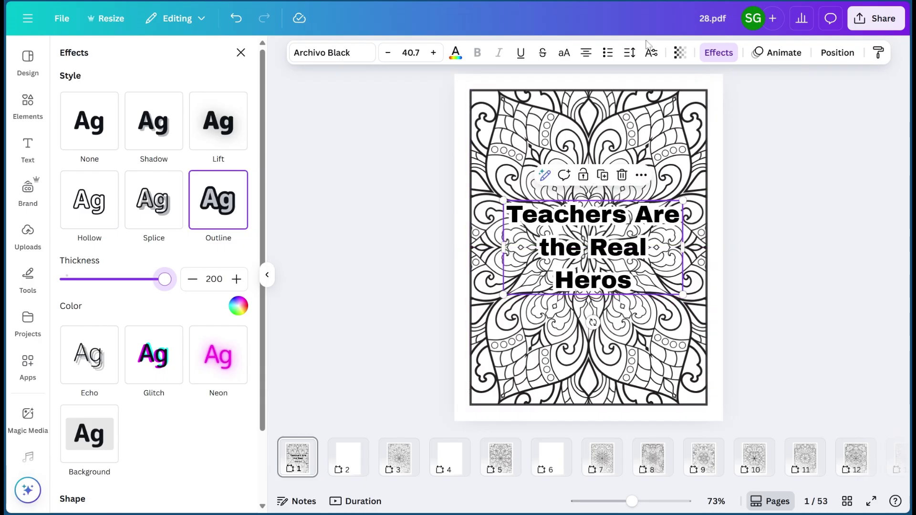
pyautogui.click(629, 53)
pyautogui.moveTo(608, 145); pyautogui.dragTo(591, 144)
pyautogui.press('Escape')
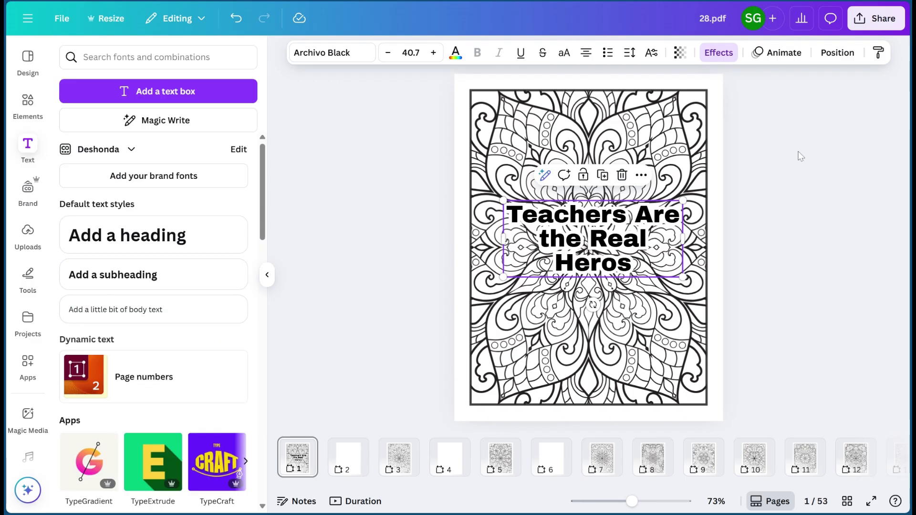
pyautogui.moveTo(629, 226)
pyautogui.mouseDown()
pyautogui.moveTo(625, 245)
pyautogui.moveTo(625, 237)
pyautogui.mouseUp()
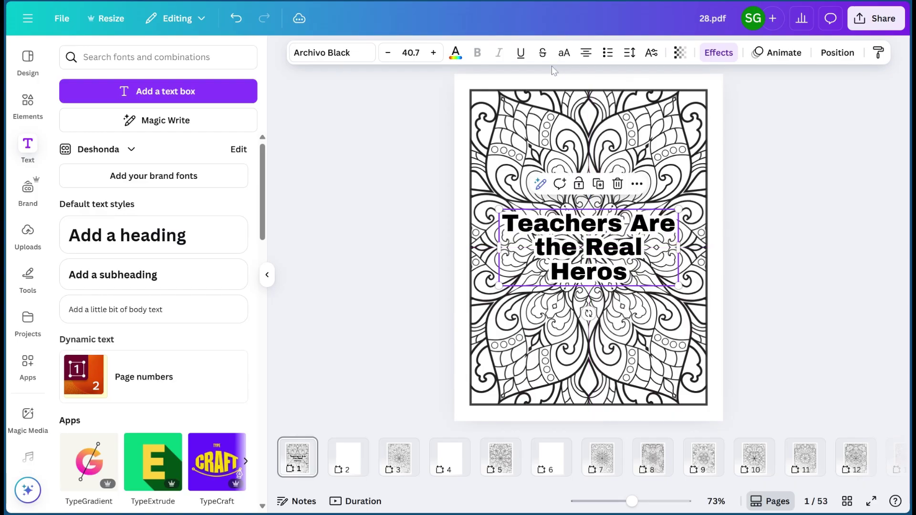
# Step: Recolor the quote white, try the Splice effect on it and switch to the Hollow effect
pyautogui.click(456, 53)
pyautogui.click(190, 152)
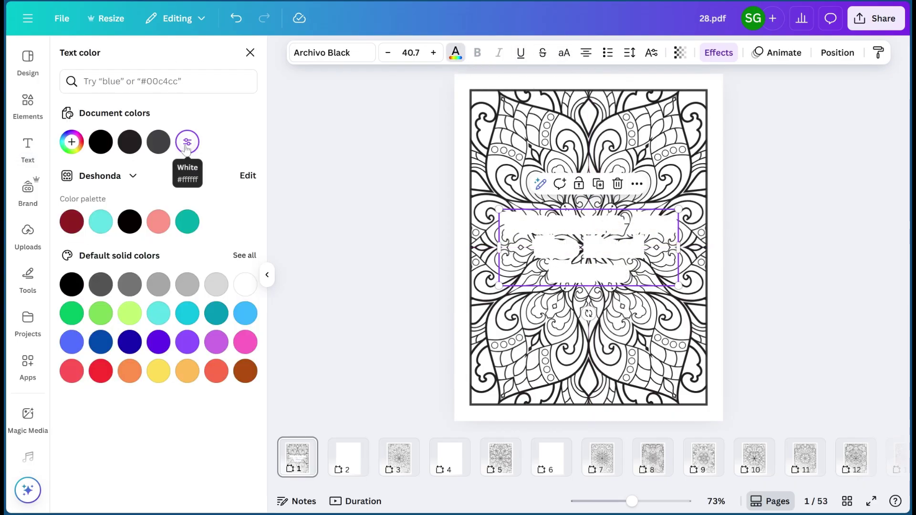
pyautogui.click(714, 52)
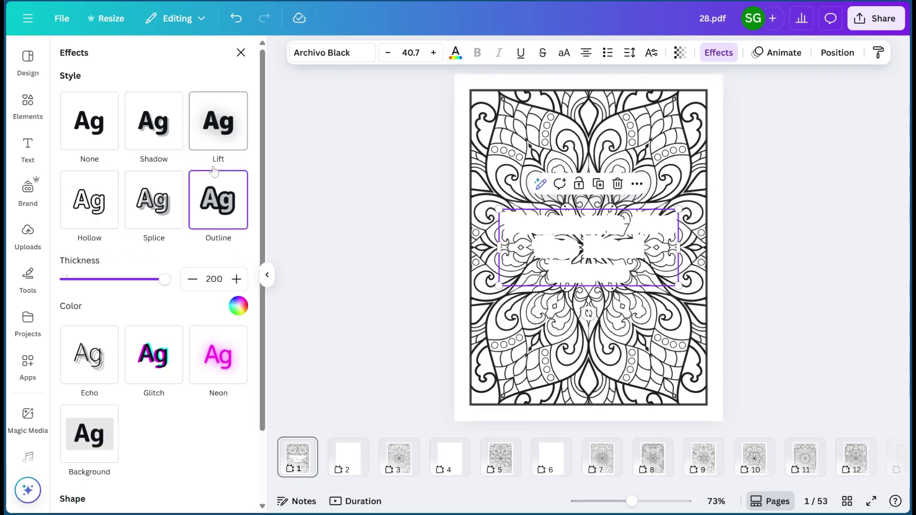
pyautogui.click(156, 212)
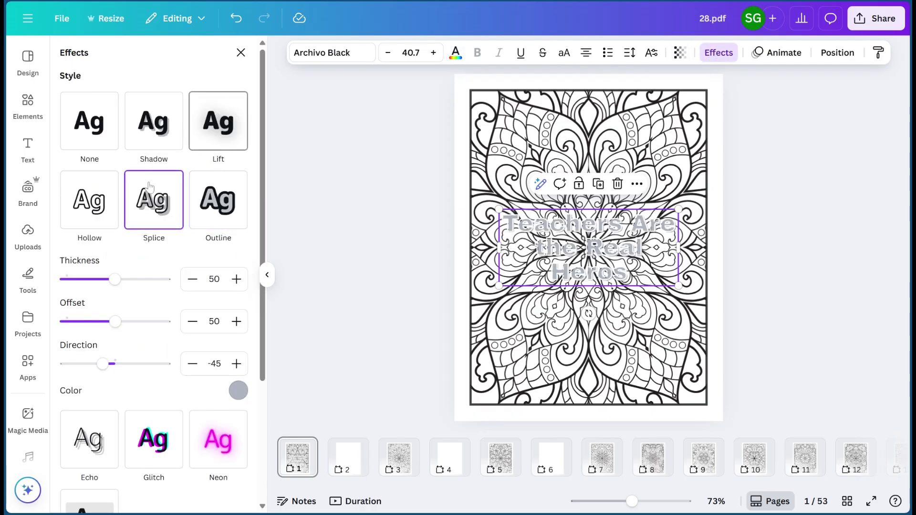
pyautogui.click(89, 201)
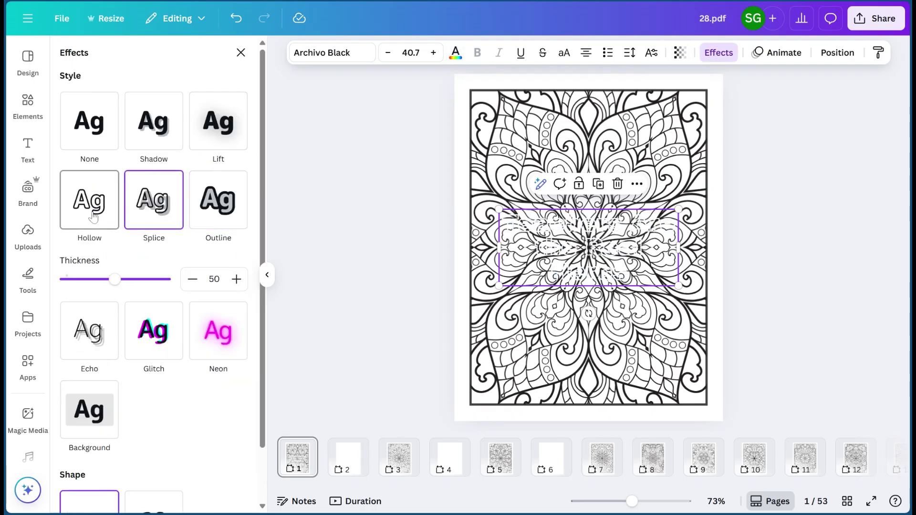
# Step: Recolor the quote black using the darkest document color and try the Echo effect on it
pyautogui.click(456, 53)
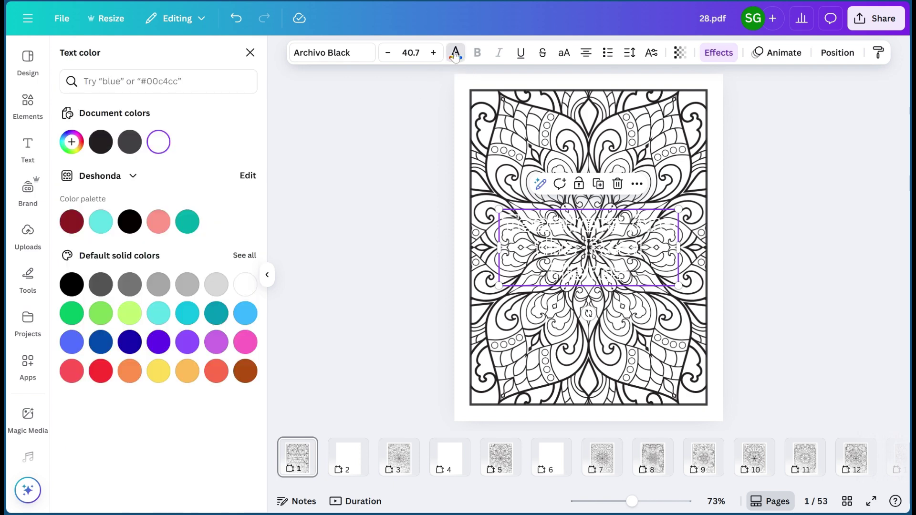
pyautogui.click(101, 142)
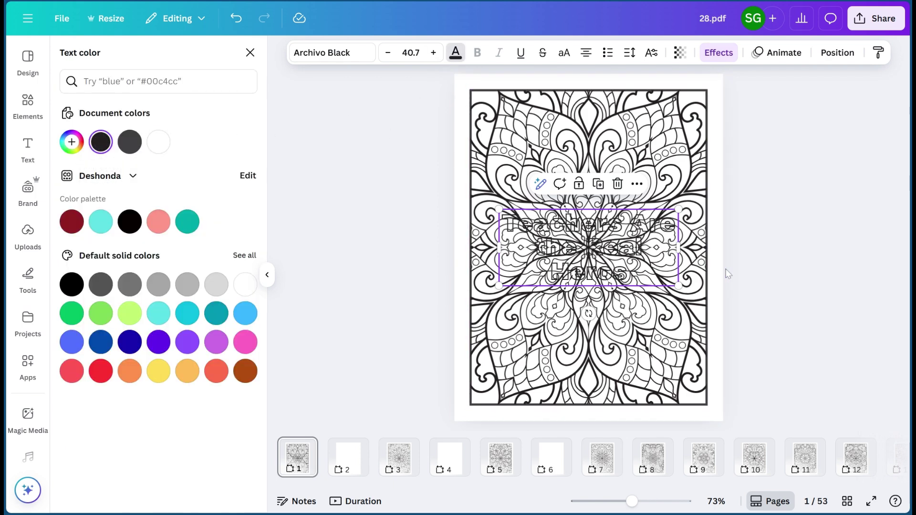
pyautogui.click(719, 52)
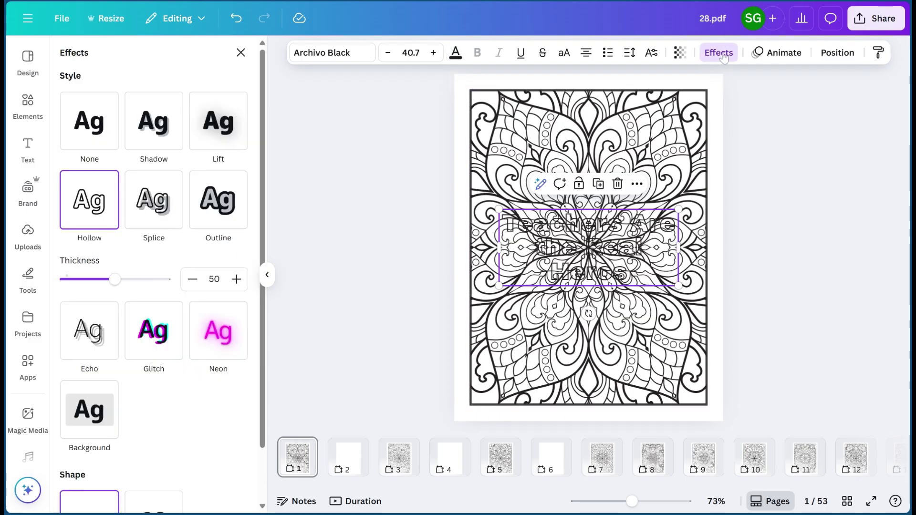
pyautogui.scroll(-1, 191, 289)
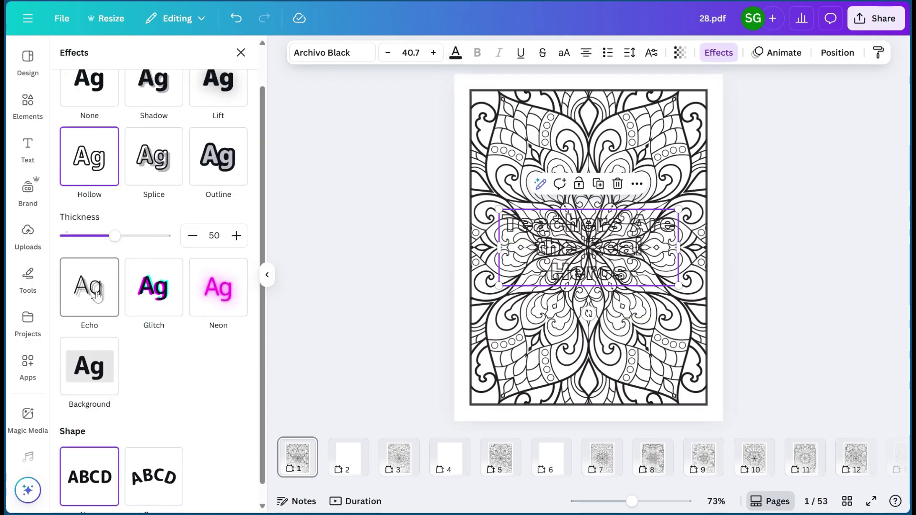
pyautogui.click(104, 310)
pyautogui.scroll(-1, 104, 347)
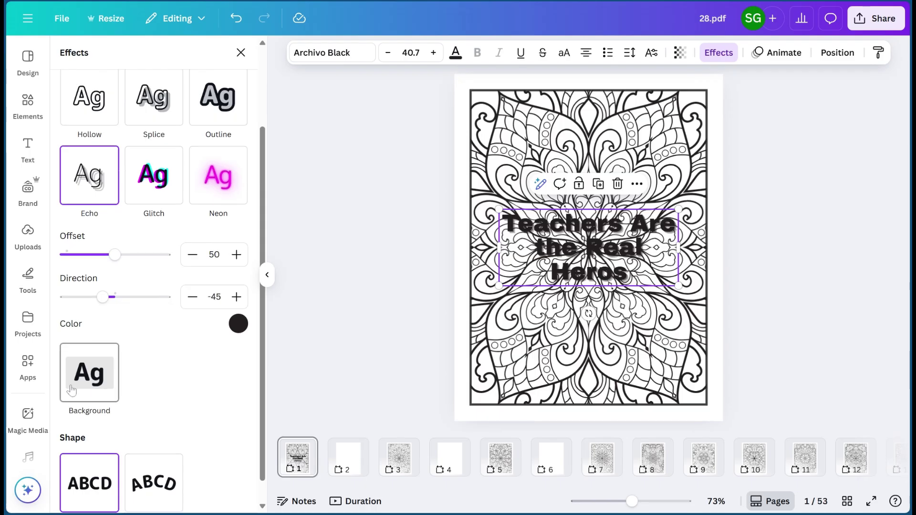
# Step: Apply the Background effect to the quote and set the background color to white
pyautogui.click(101, 372)
pyautogui.scroll(2, 133, 234)
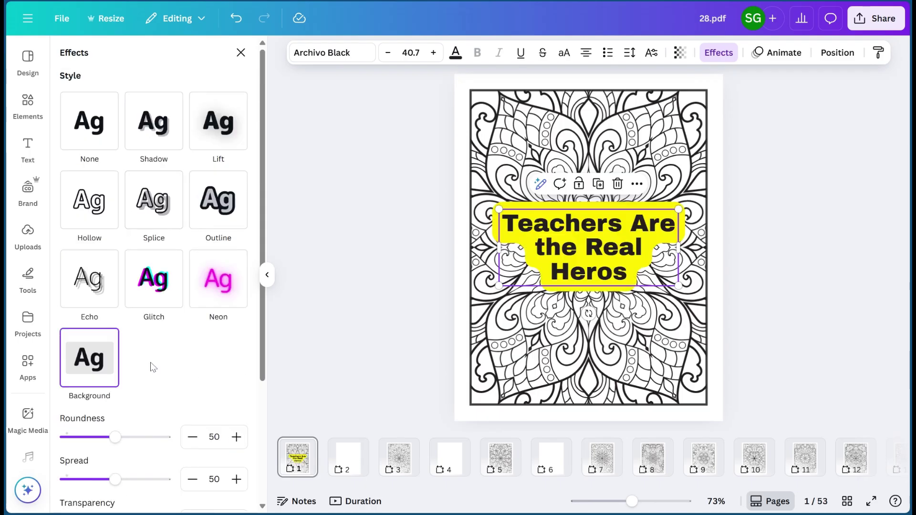
pyautogui.scroll(-4, 148, 197)
pyautogui.click(238, 378)
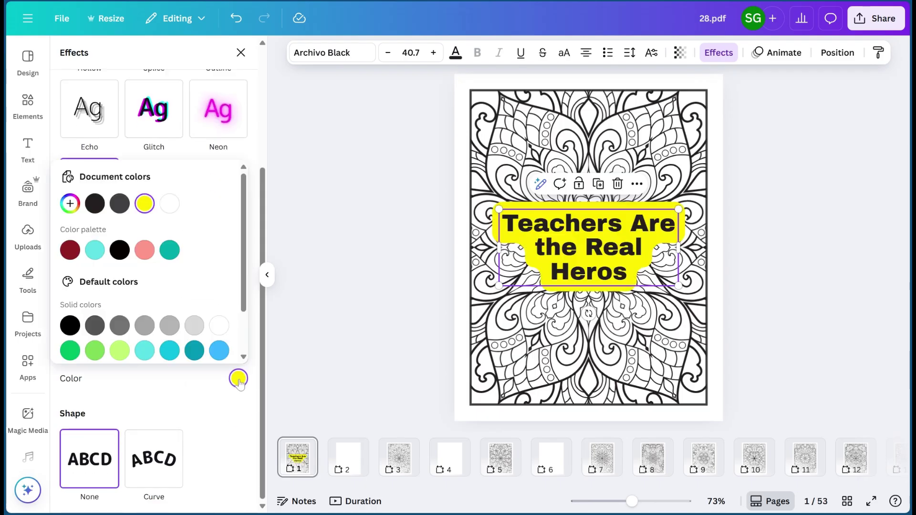
pyautogui.click(167, 205)
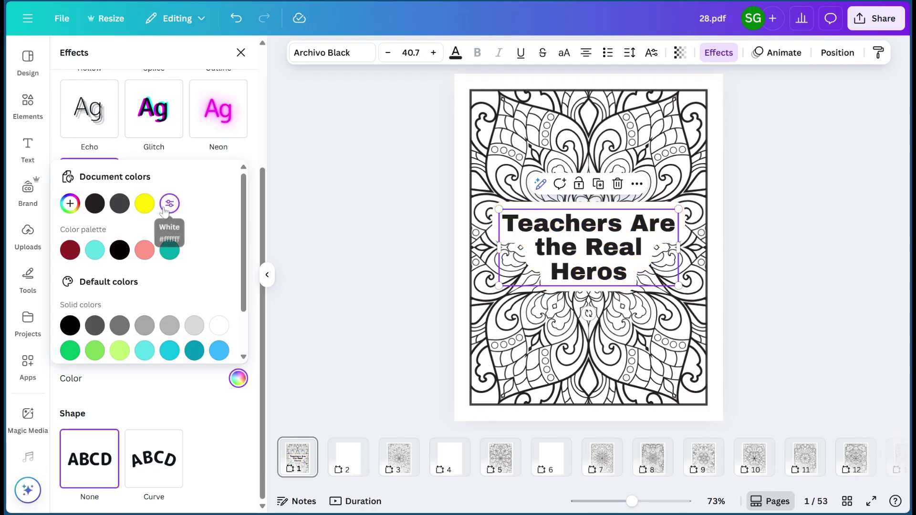
# Step: Lower the transparency, spread and roundness settings of the quote's white background, and recenter the quote on the page
pyautogui.click(123, 399)
pyautogui.moveTo(167, 352); pyautogui.dragTo(115, 355)
pyautogui.moveTo(115, 310); pyautogui.dragTo(77, 310)
pyautogui.moveTo(115, 268); pyautogui.dragTo(90, 267)
pyautogui.click(790, 212)
pyautogui.moveTo(632, 236); pyautogui.dragTo(628, 237)
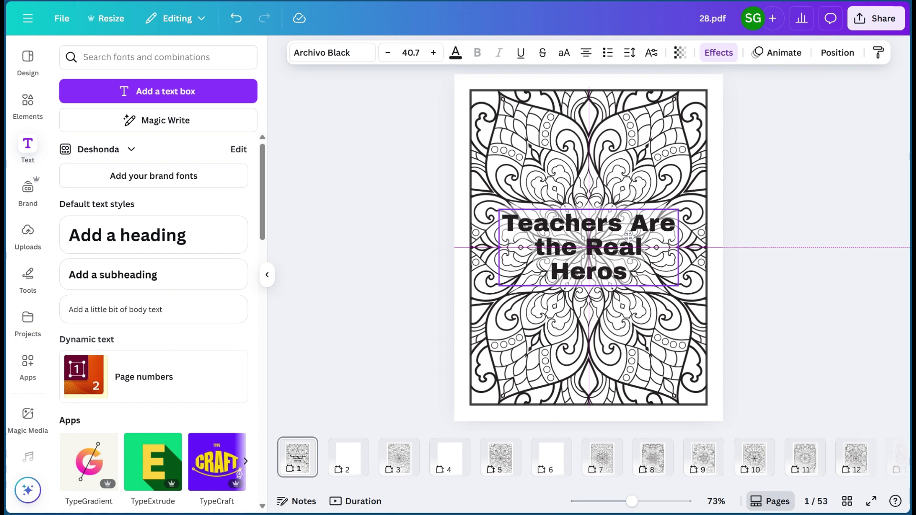
pyautogui.click(763, 191)
pyautogui.click(667, 228)
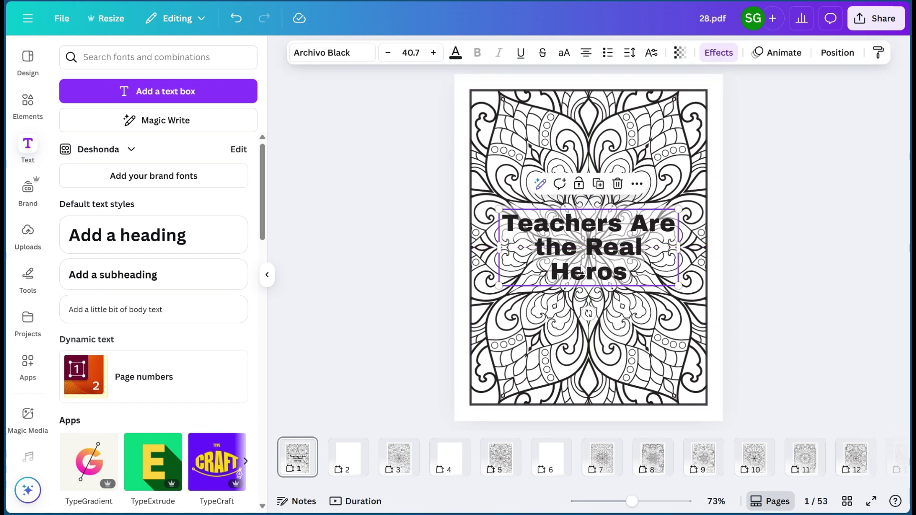
pyautogui.moveTo(580, 244); pyautogui.dragTo(622, 244)
pyautogui.click(792, 144)
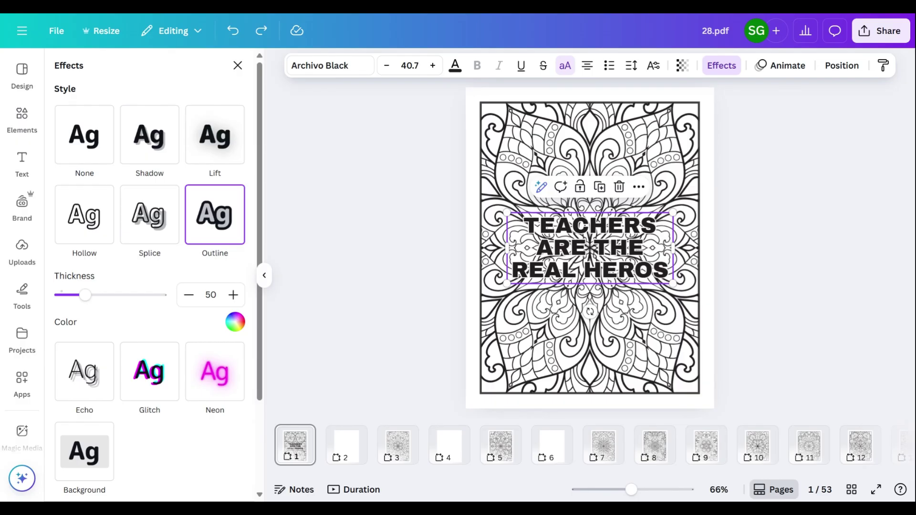
# Step: Apply the Splice effect to the uppercase quote with white as the effect color
pyautogui.click(152, 216)
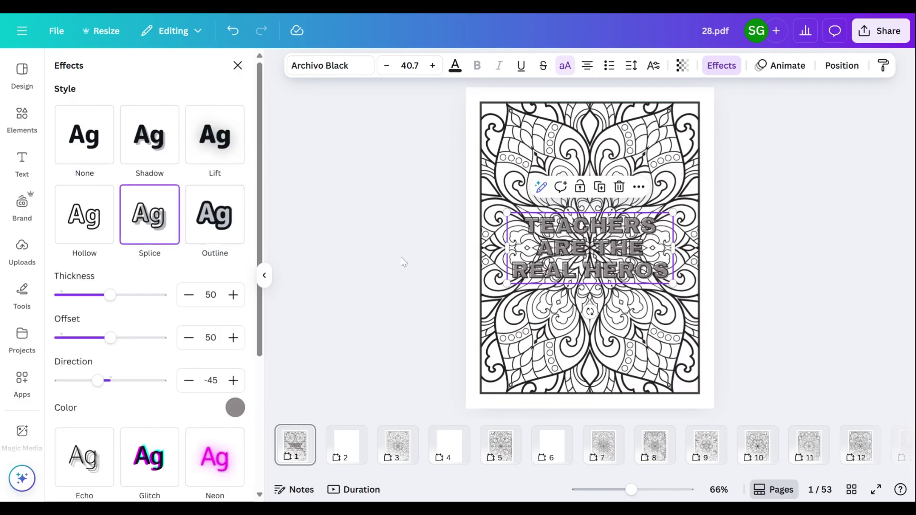
pyautogui.click(235, 409)
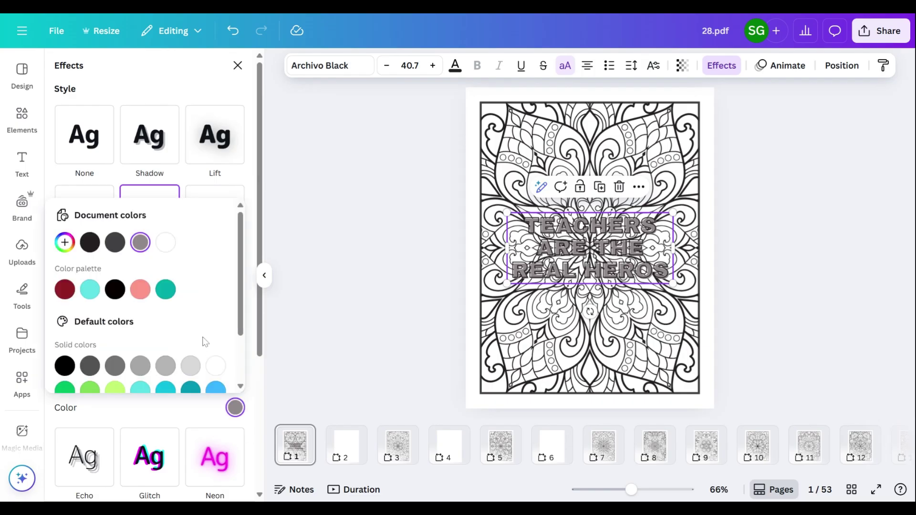
pyautogui.click(165, 243)
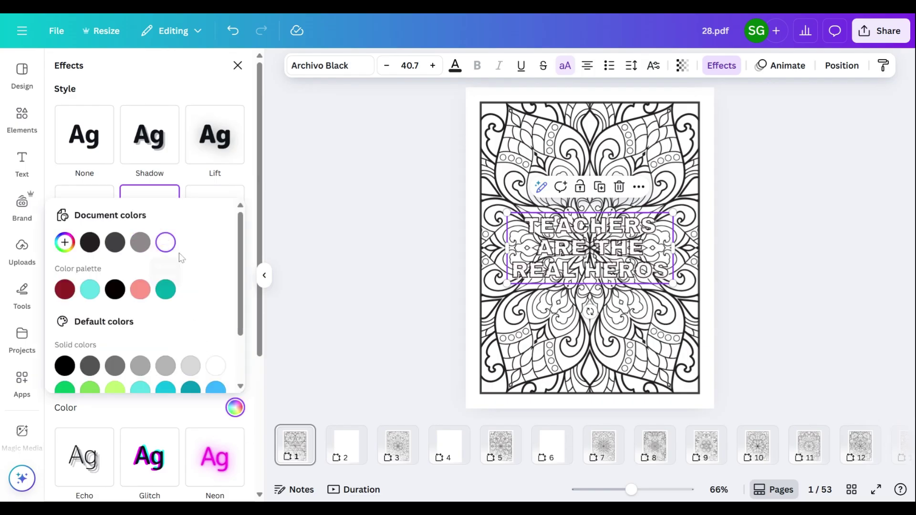
# Step: Enlarge the quote to size 55.1 and reposition it around the middle of the page
pyautogui.moveTo(673, 283)
pyautogui.mouseDown()
pyautogui.moveTo(685, 291)
pyautogui.moveTo(677, 285)
pyautogui.mouseUp()
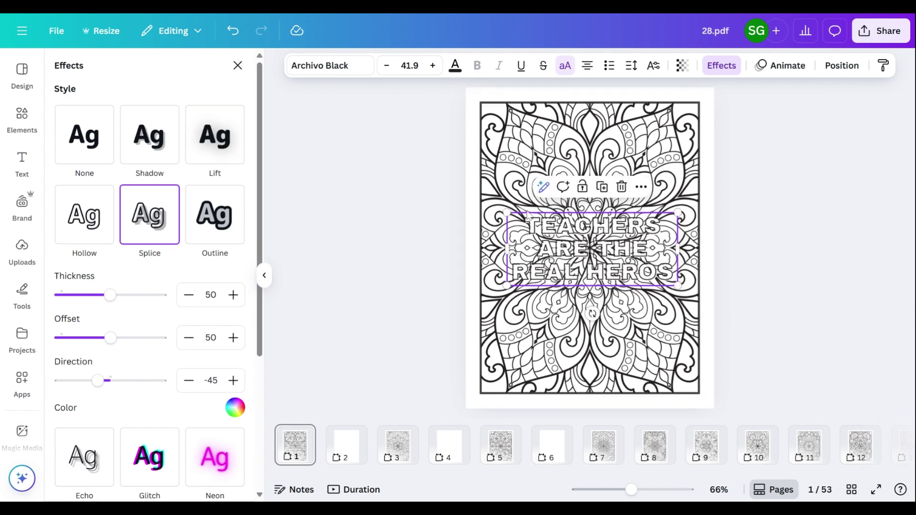
pyautogui.moveTo(504, 208); pyautogui.dragTo(495, 205)
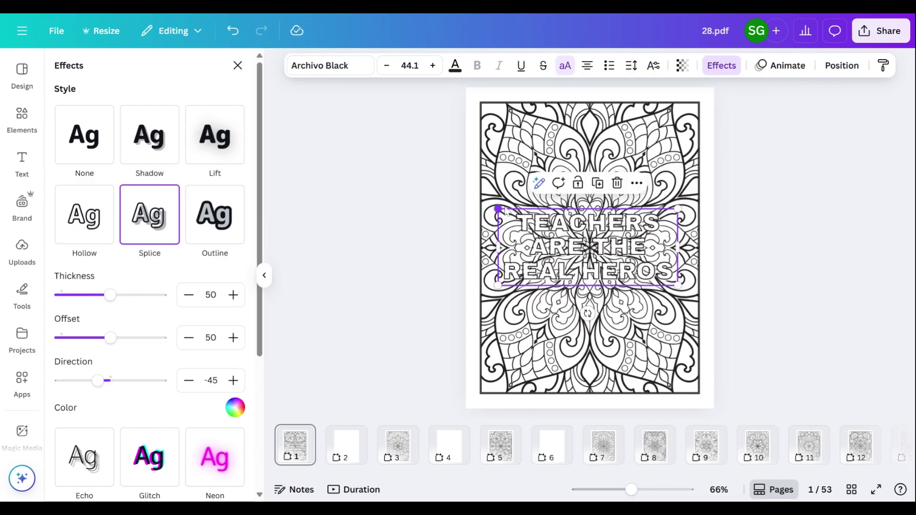
pyautogui.moveTo(575, 230); pyautogui.dragTo(577, 242)
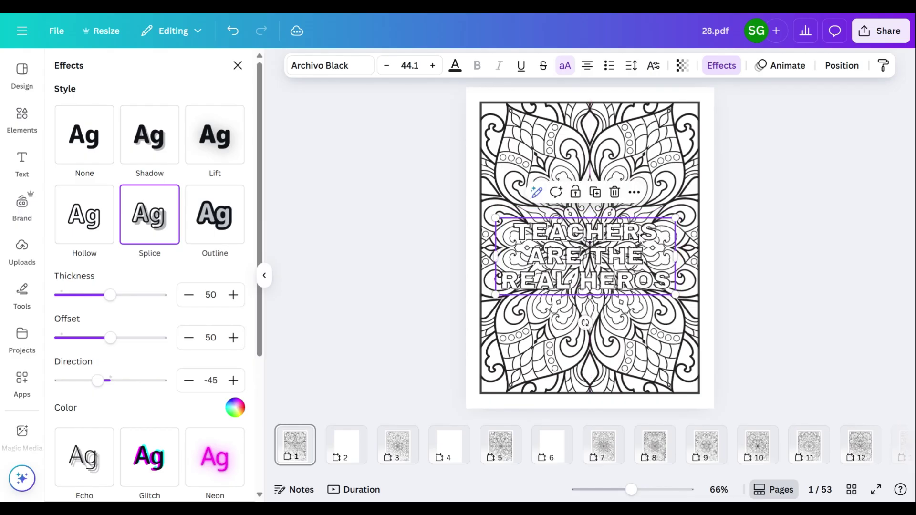
pyautogui.click(349, 69)
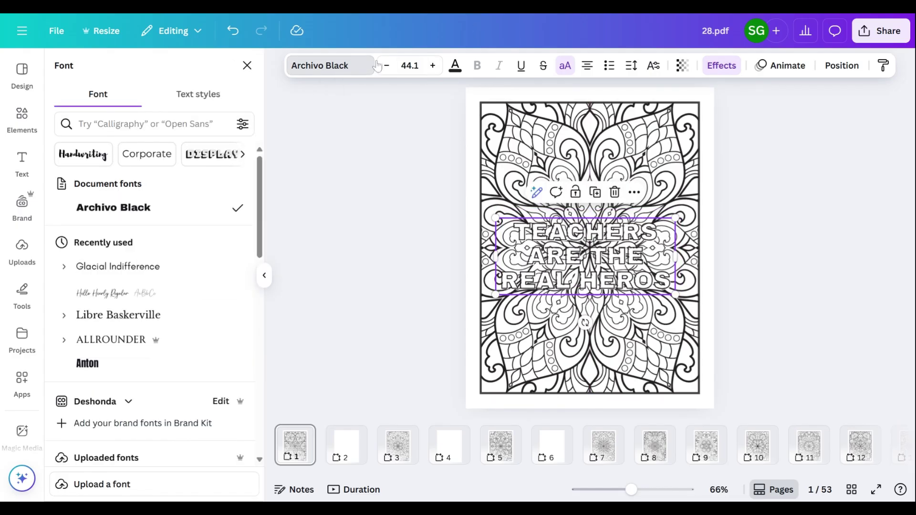
pyautogui.click(433, 66)
pyautogui.click(433, 66)
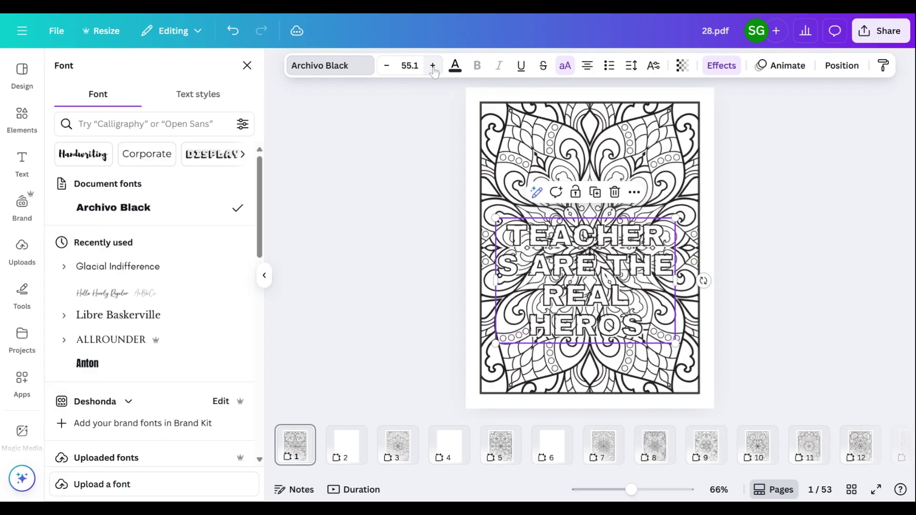
pyautogui.moveTo(588, 273); pyautogui.dragTo(591, 259)
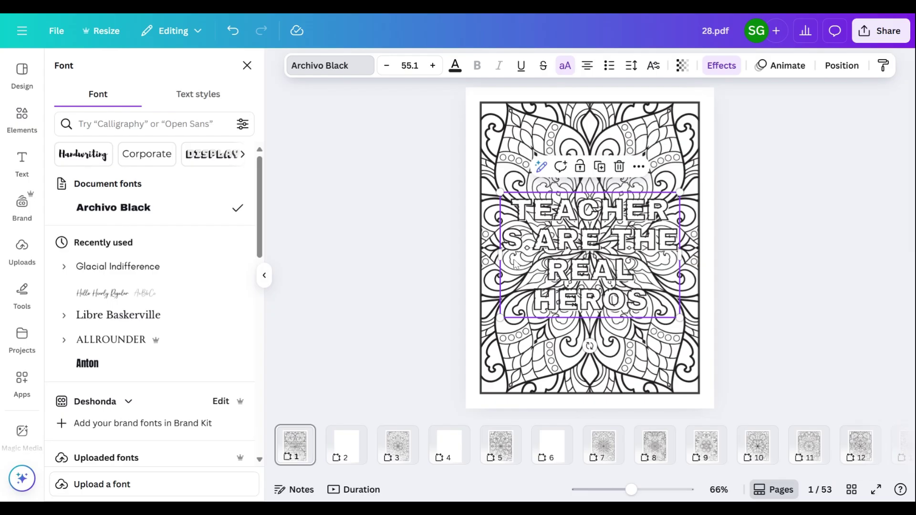
# Step: Widen the quote's text box so TEACHERS fits on one line, and recenter it slightly higher on the page
pyautogui.click(447, 256)
pyautogui.moveTo(680, 255); pyautogui.dragTo(690, 255)
pyautogui.moveTo(611, 234); pyautogui.dragTo(603, 229)
pyautogui.click(775, 189)
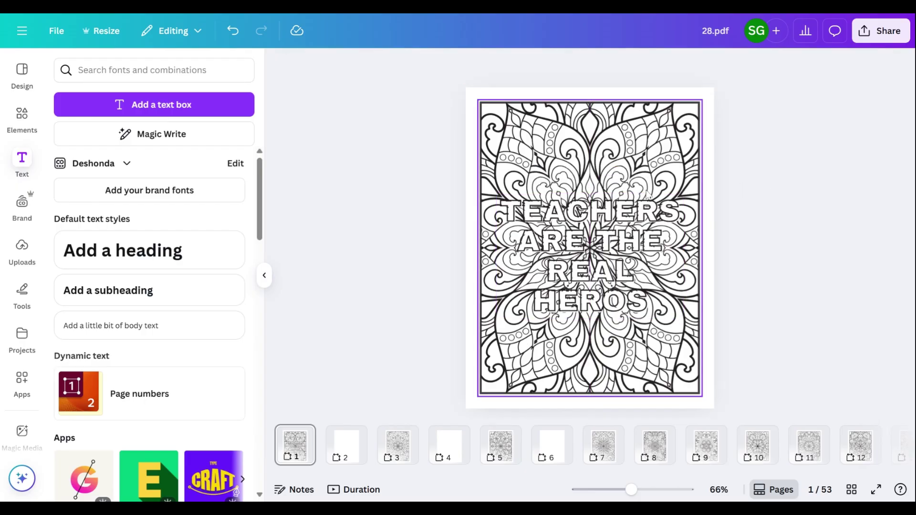
pyautogui.click(609, 215)
pyautogui.moveTo(596, 229); pyautogui.dragTo(596, 225)
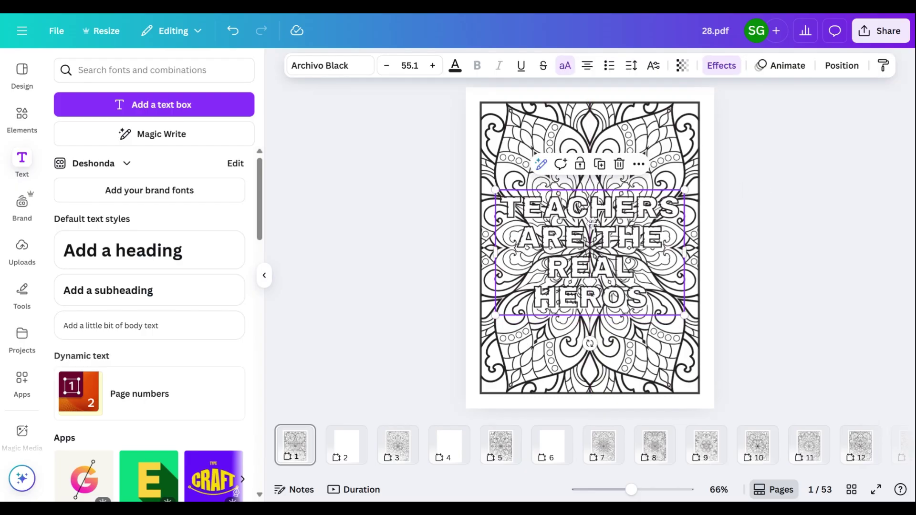
# Step: View the design on page 3, return to page 1 and enlarge the quote to size 56
pyautogui.click(397, 443)
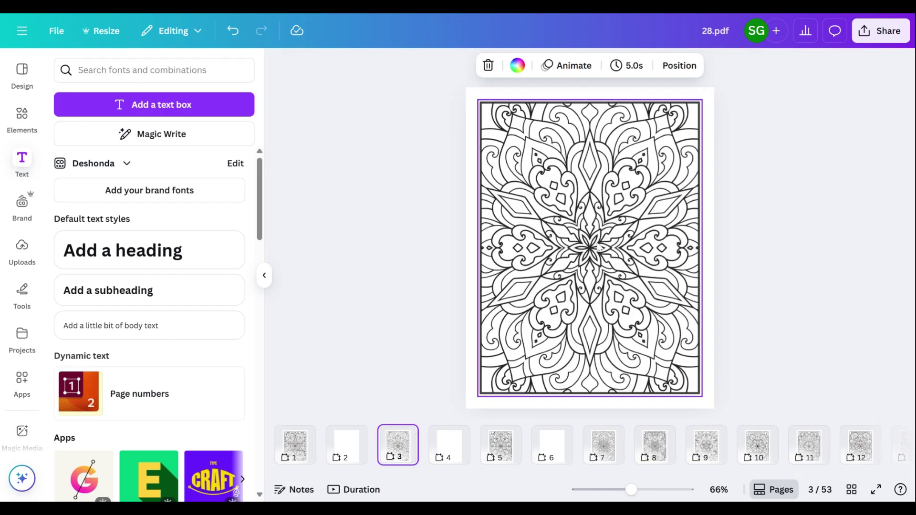
pyautogui.click(296, 448)
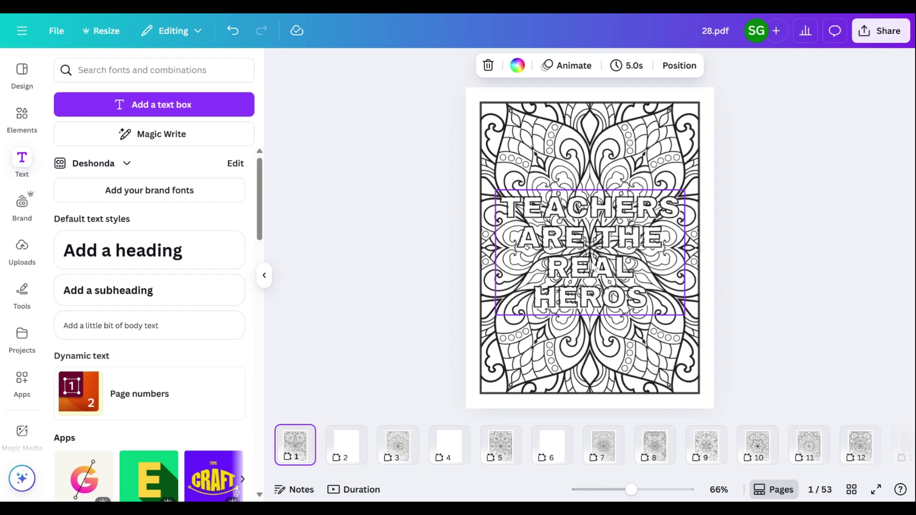
pyautogui.click(503, 209)
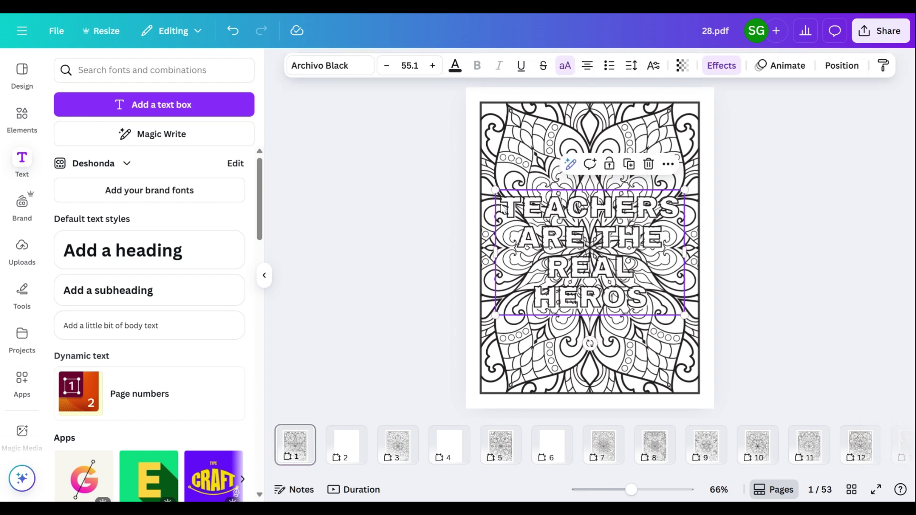
pyautogui.moveTo(496, 190); pyautogui.dragTo(492, 186)
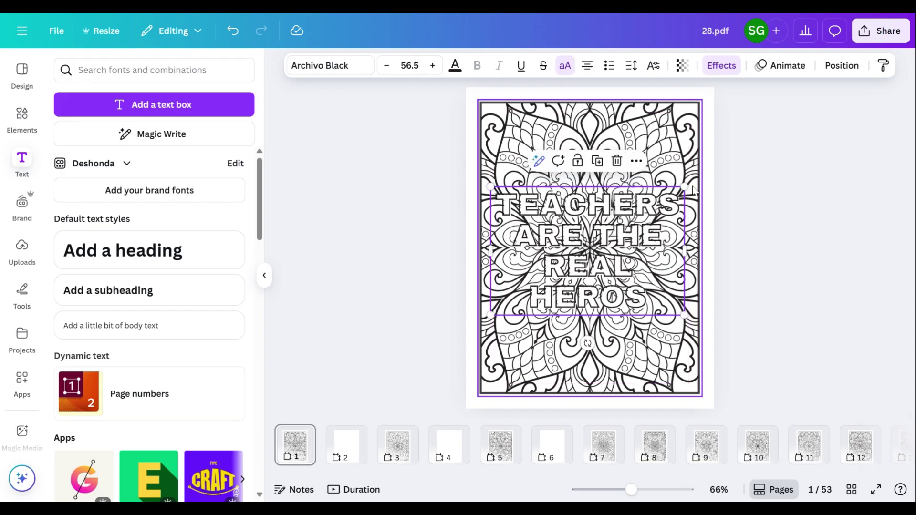
pyautogui.moveTo(690, 187); pyautogui.dragTo(686, 189)
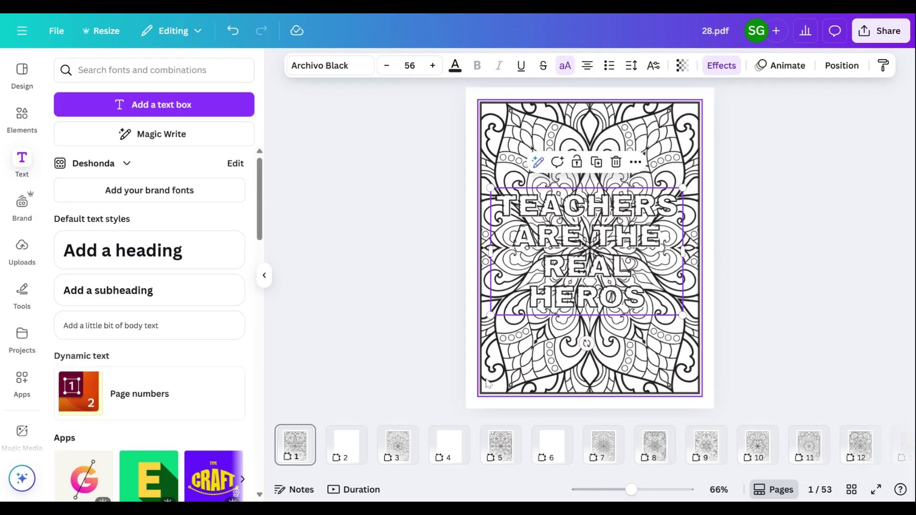
pyautogui.hscroll(1, 560, 448)
pyautogui.hscroll(-1, 560, 448)
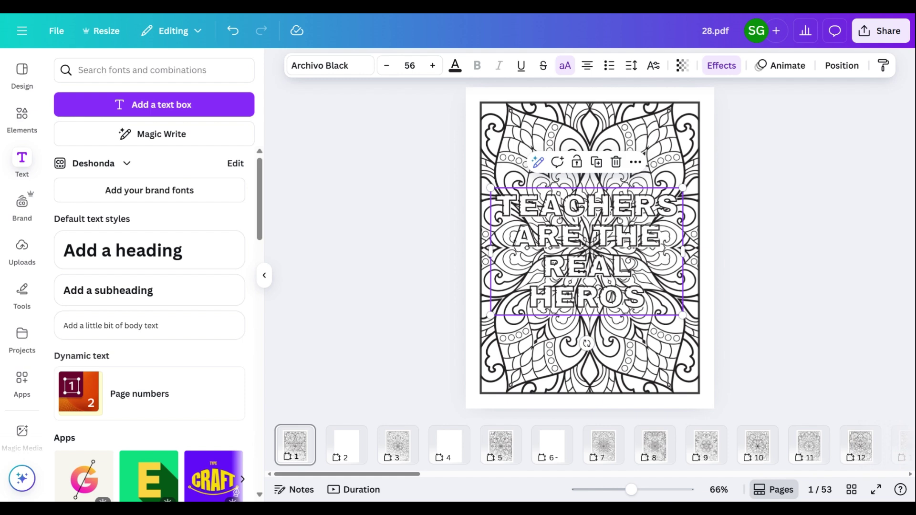
# Step: Set the download file type to PDF Print with the CMYK color profile, review the file types and close the download settings
pyautogui.click(878, 32)
pyautogui.click(693, 282)
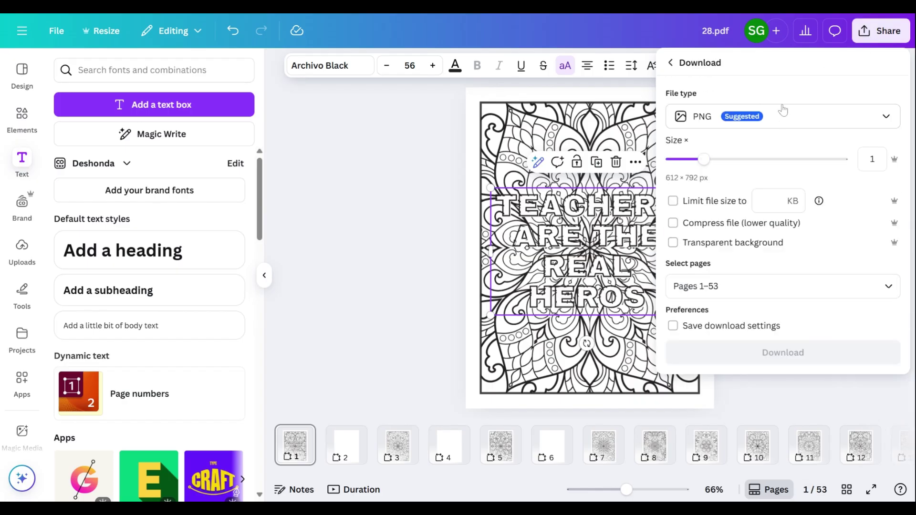
pyautogui.click(693, 124)
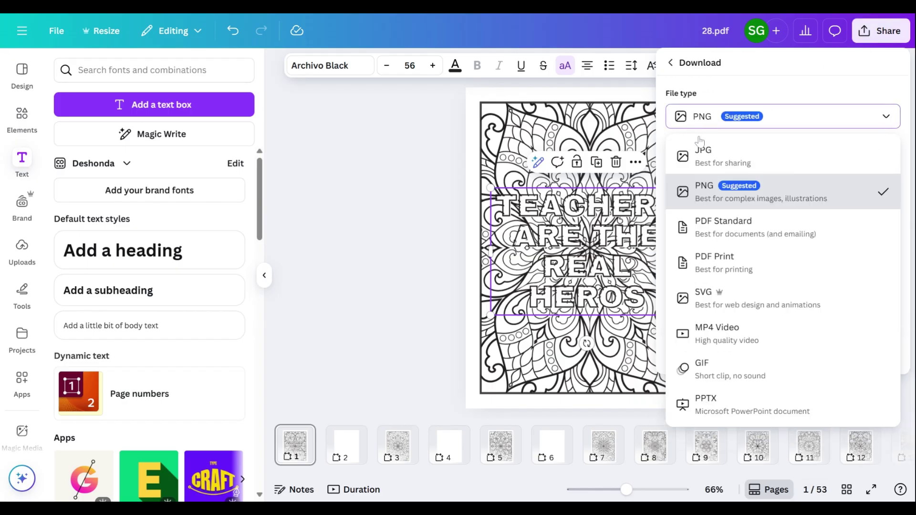
pyautogui.click(703, 264)
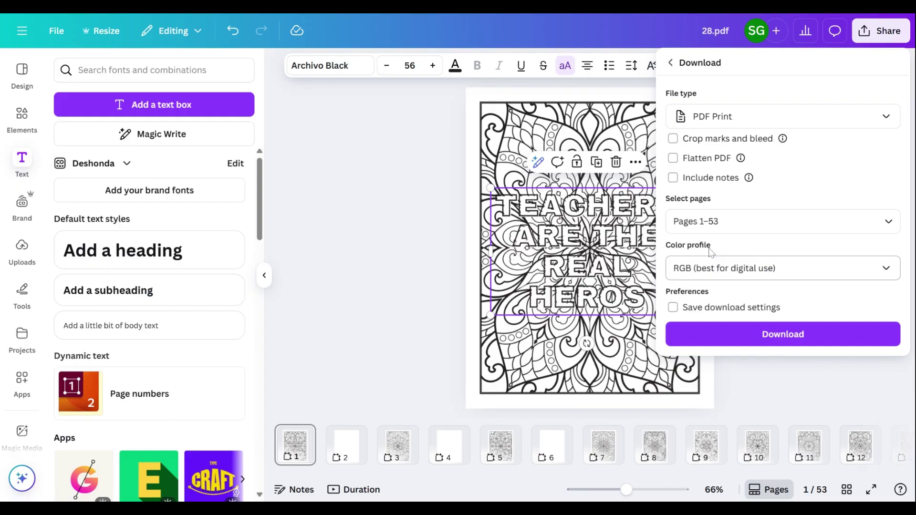
pyautogui.click(708, 270)
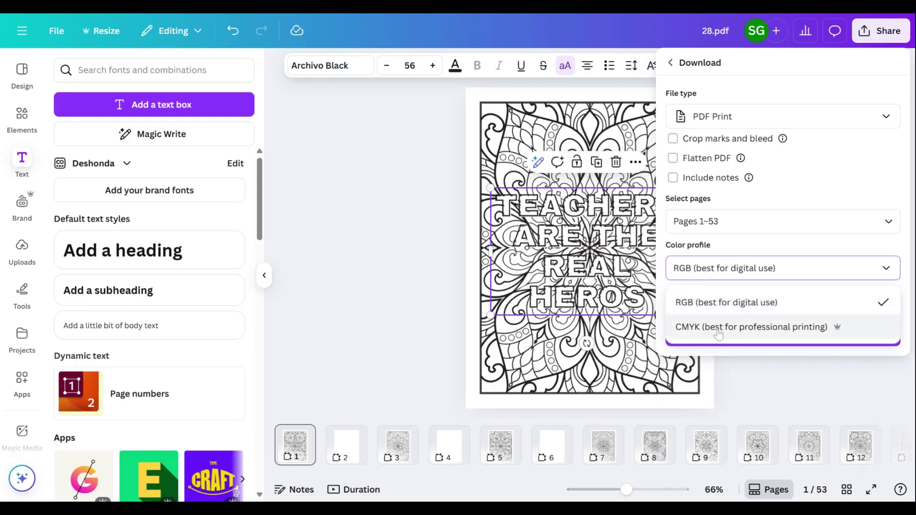
pyautogui.click(741, 332)
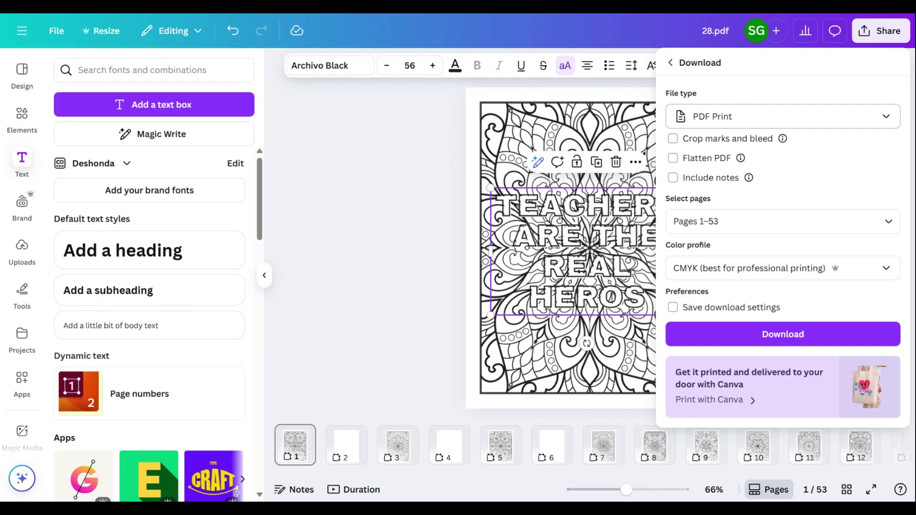
pyautogui.click(747, 122)
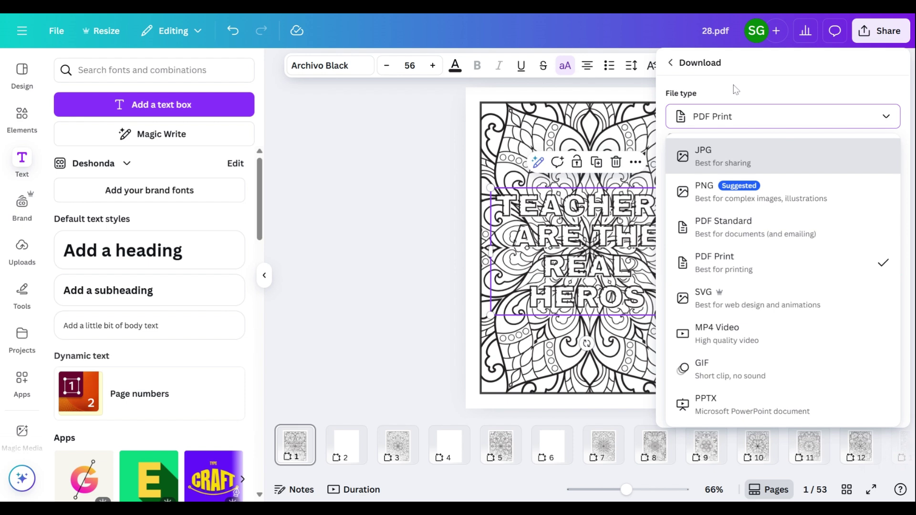
pyautogui.click(386, 148)
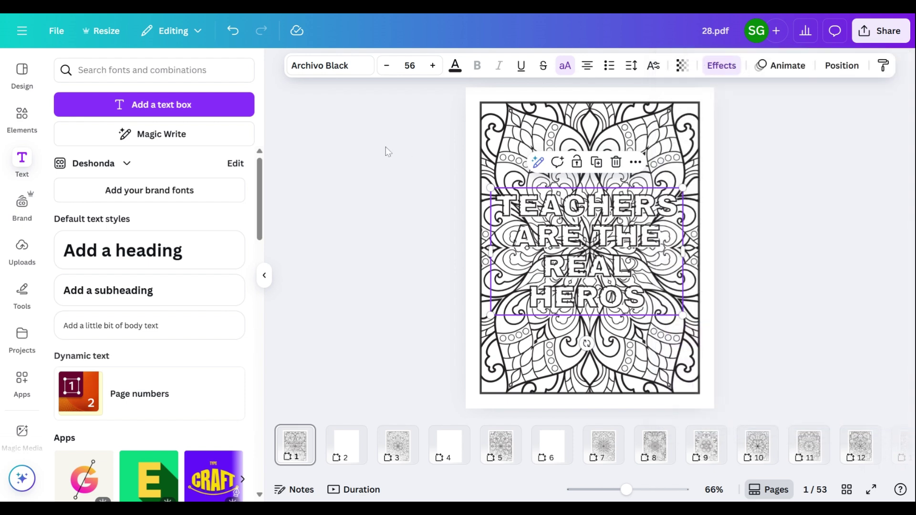